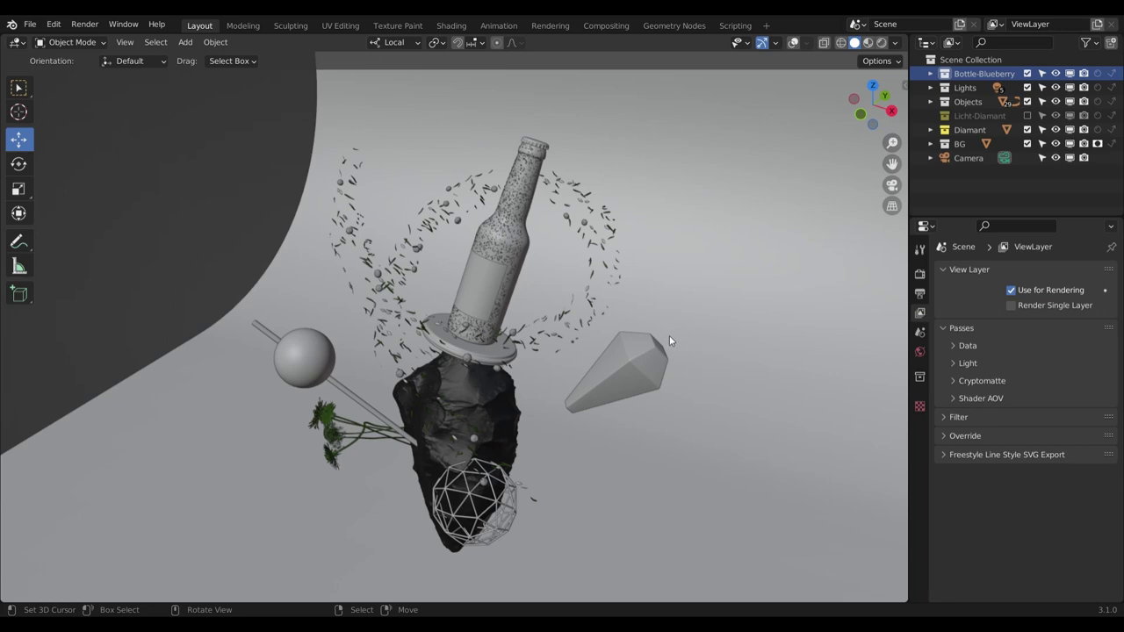
Return to the camera view and expand the Light passes, with Glossy Direct, Glossy Indirect and AO enabled.
middle_click_drag(630, 350, 679, 335)
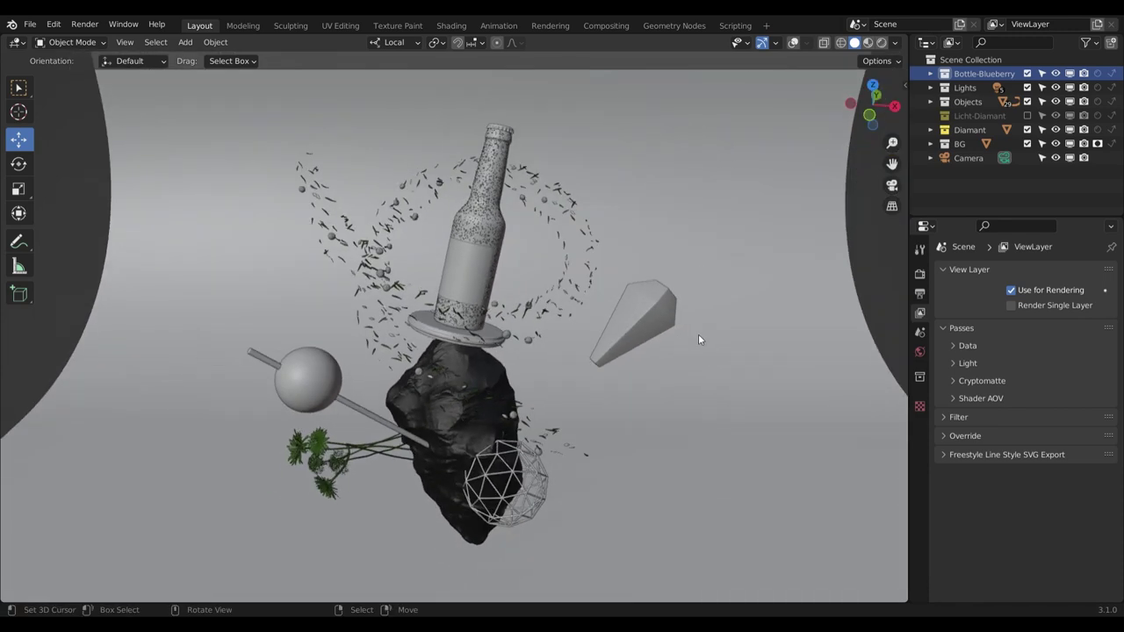
key("KP_0")
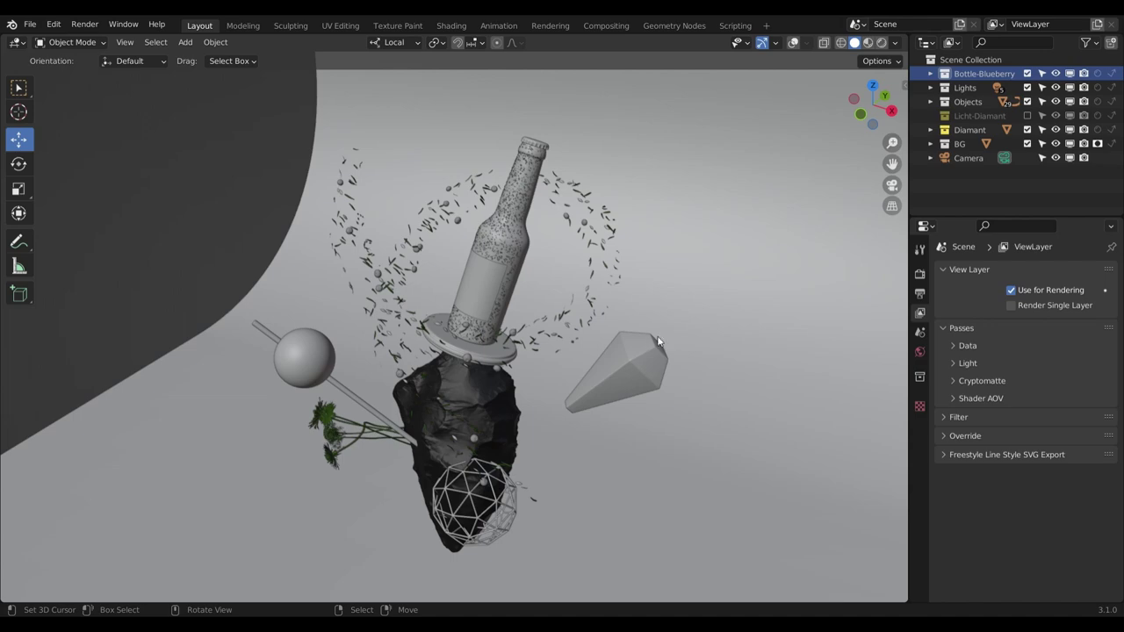
middle_click_drag(629, 350, 659, 354)
key("KP_0")
left_click(954, 361)
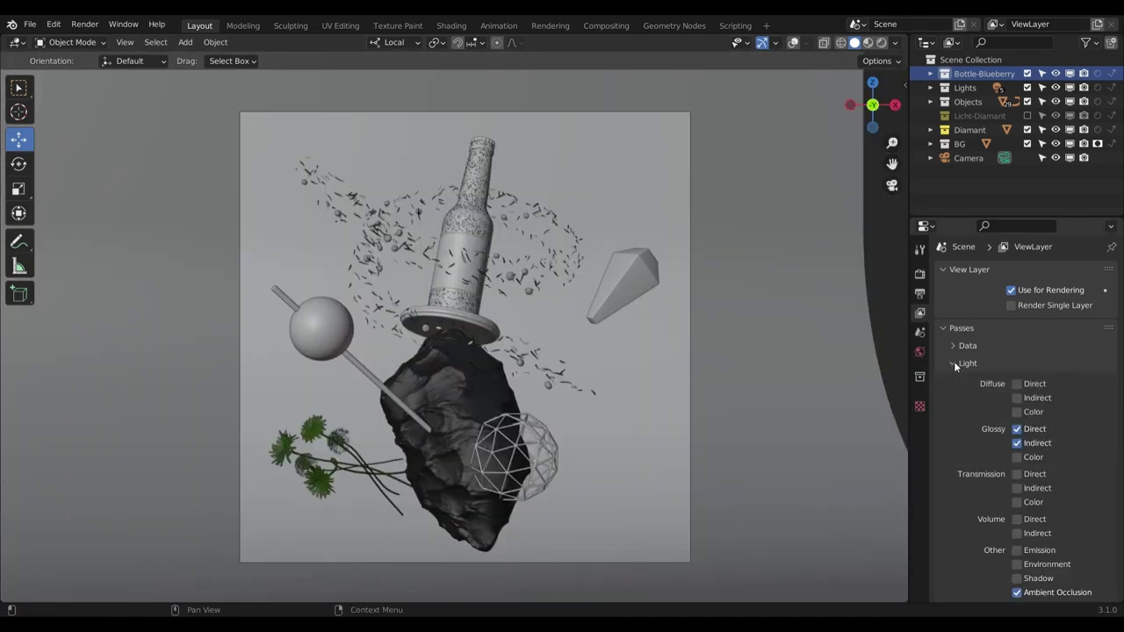
scroll(945, 439, "down", 2)
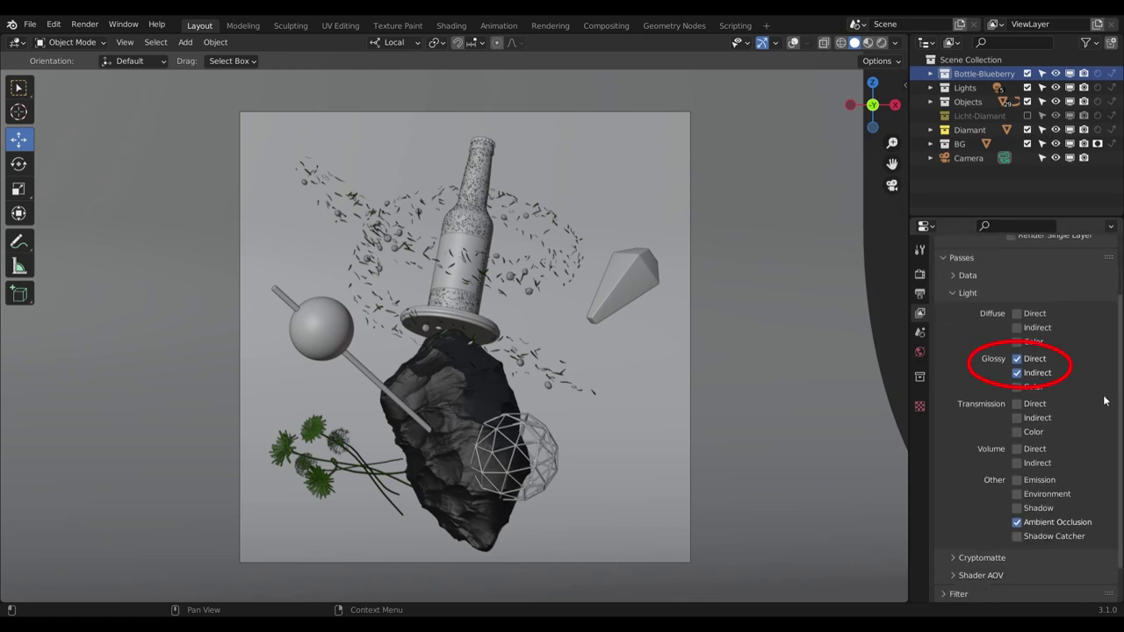
In Rendered shading, preview Glossy Direct, Glossy Indirect, then Ambient Occlusion passes, and show Fast GI settings.
left_click(881, 43)
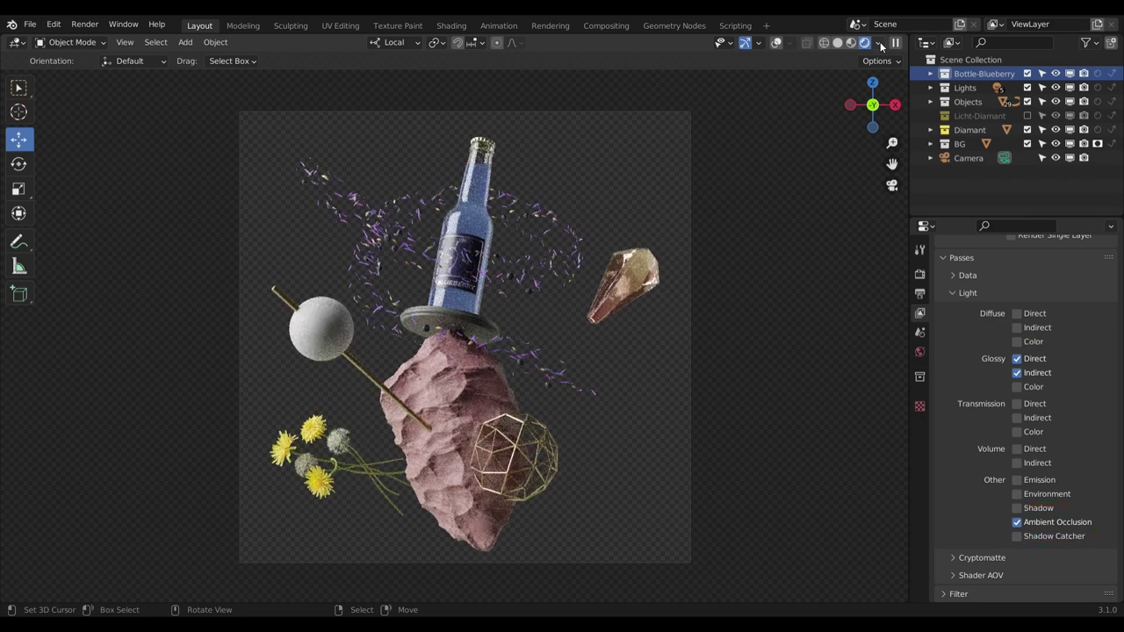
left_click(877, 43)
left_click(840, 164)
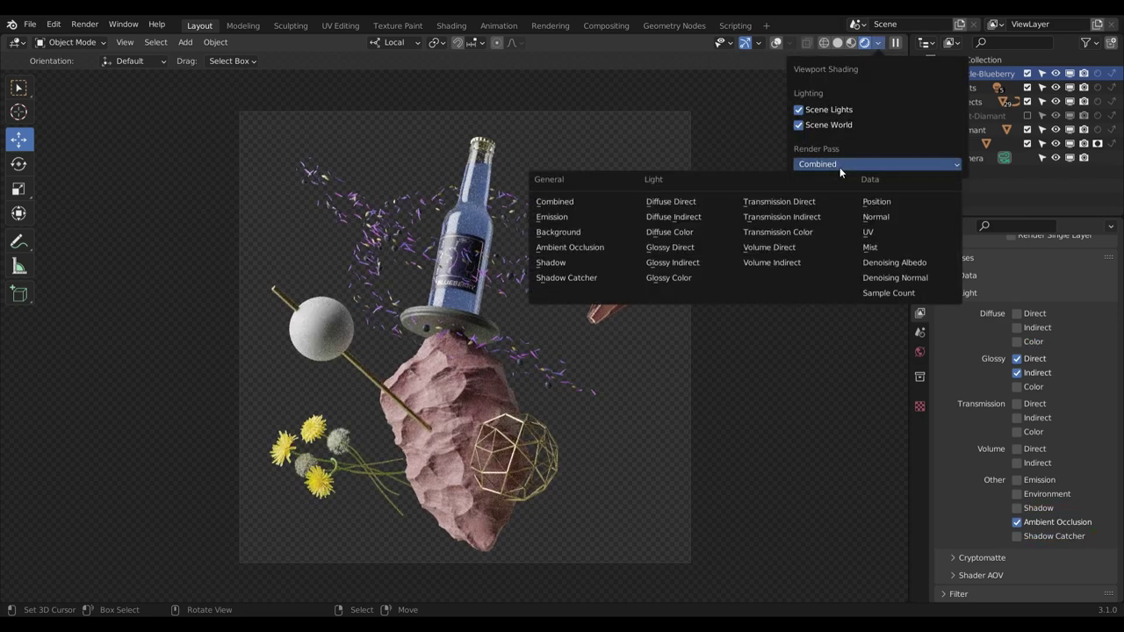
left_click(674, 246)
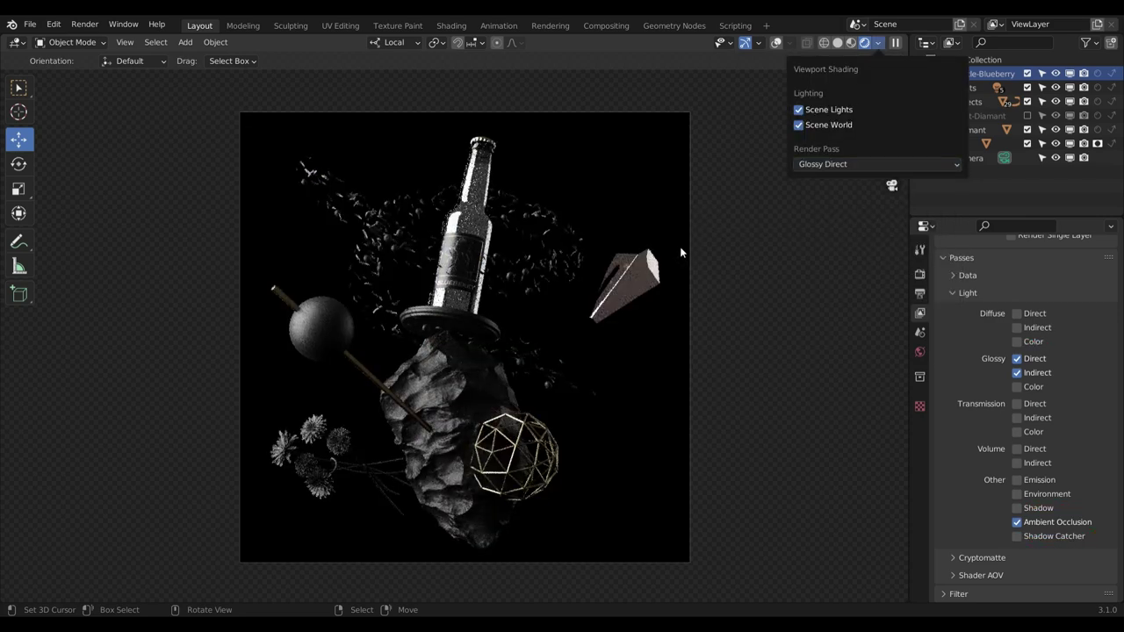
left_click(827, 167)
left_click(698, 260)
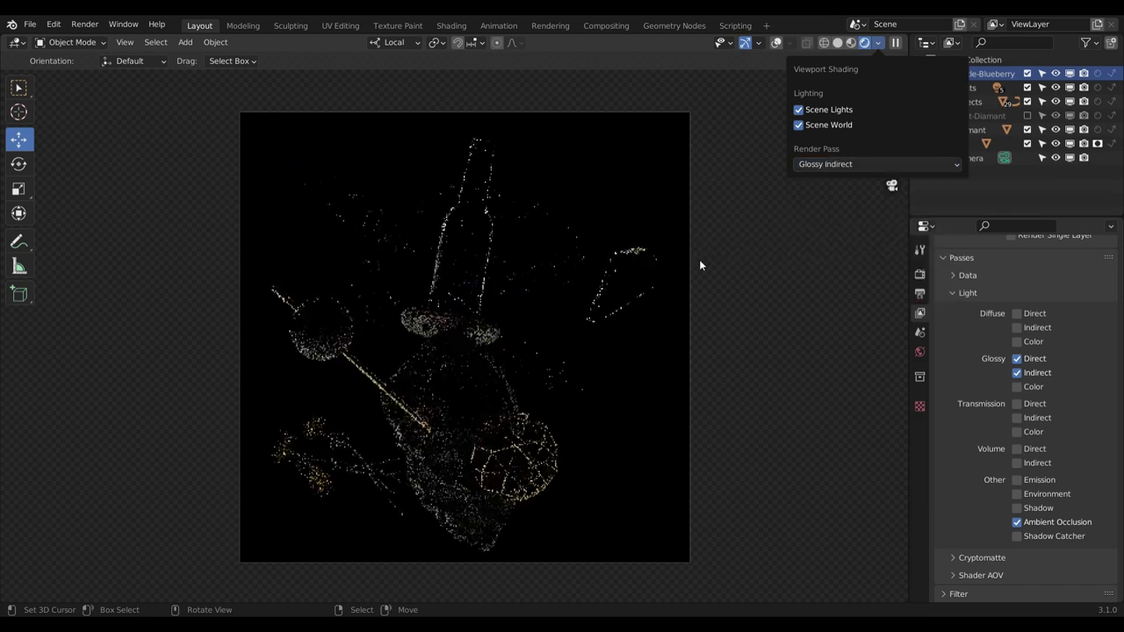
left_click(826, 164)
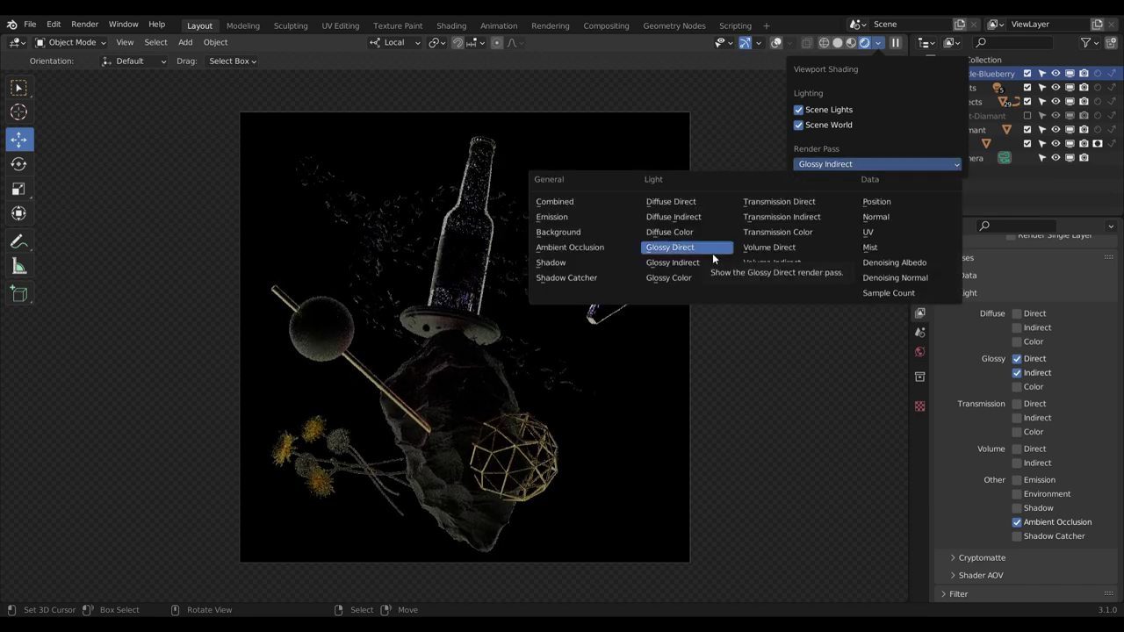
left_click(591, 246)
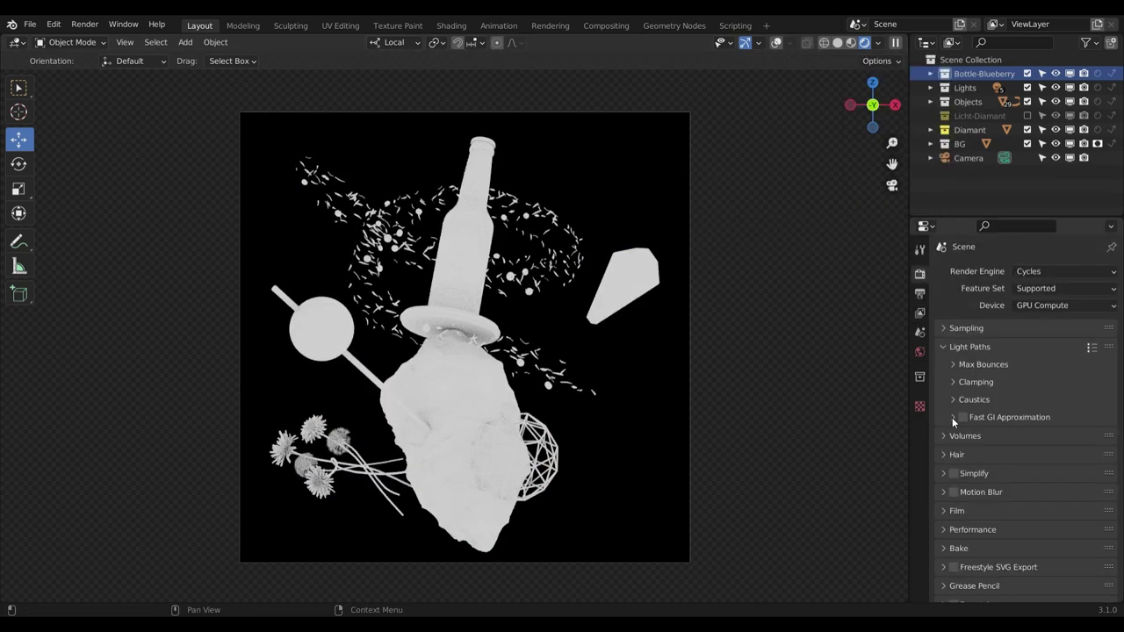
left_click(954, 417)
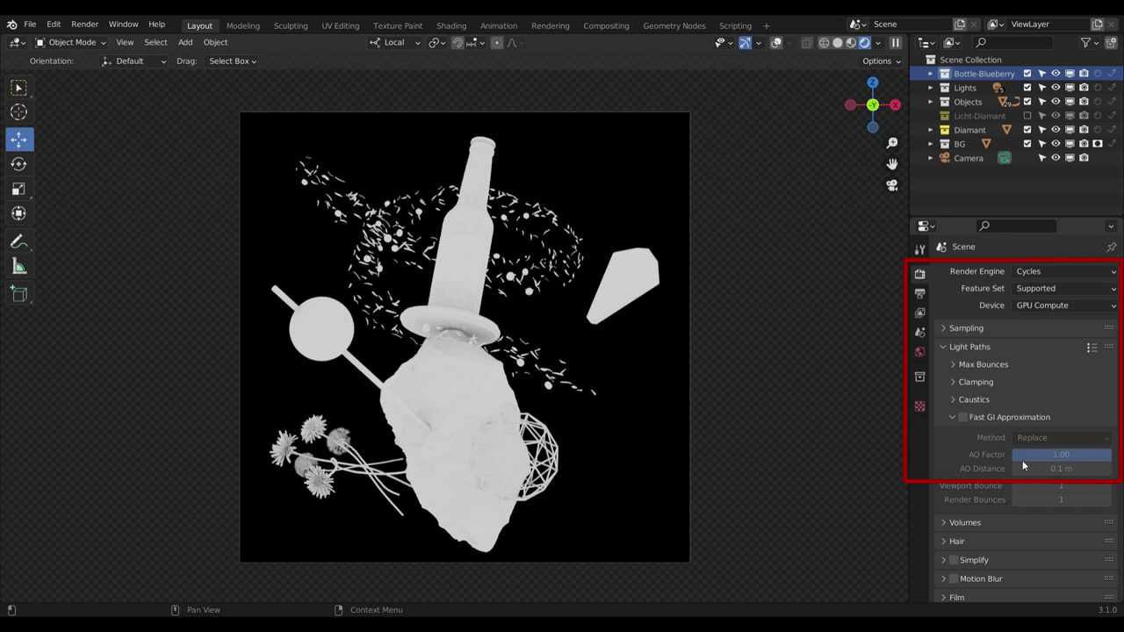
Set the Fast GI Approximation AO Distance to 0.1 m.
left_click(1061, 469)
type("0.1")
key("Return")
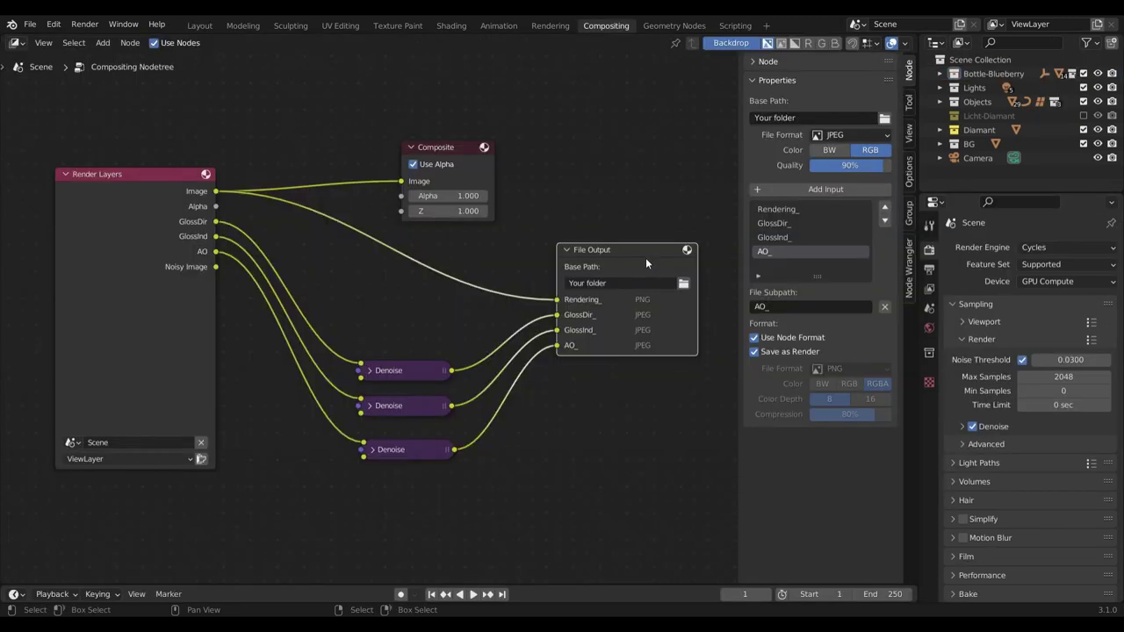
Reposition the File Output node, add then remove extra inputs, and move the top Denoise node.
mouse_move(650, 247)
left_mouse_down()
mouse_move(619, 249)
mouse_move(631, 251)
left_mouse_up()
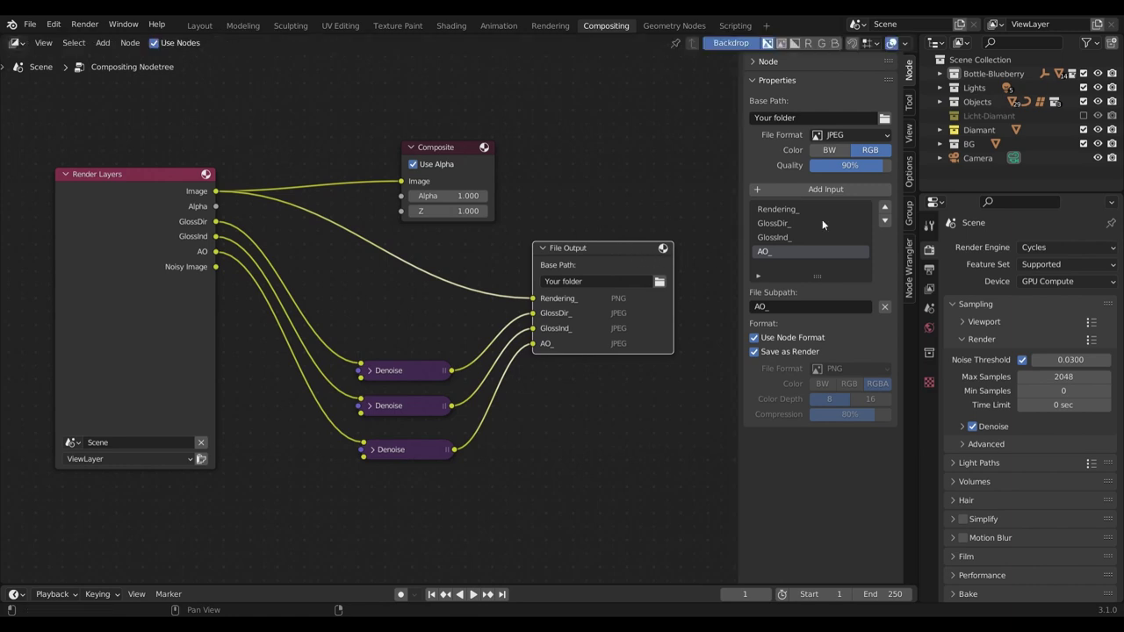
left_click(834, 188)
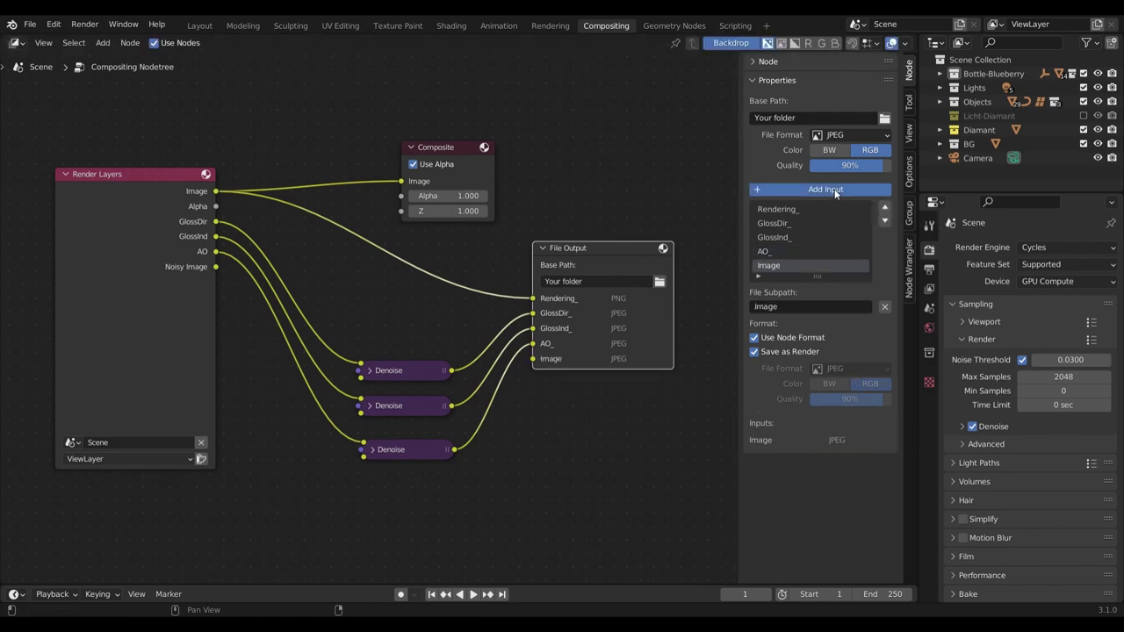
left_click(835, 189)
left_click(835, 189)
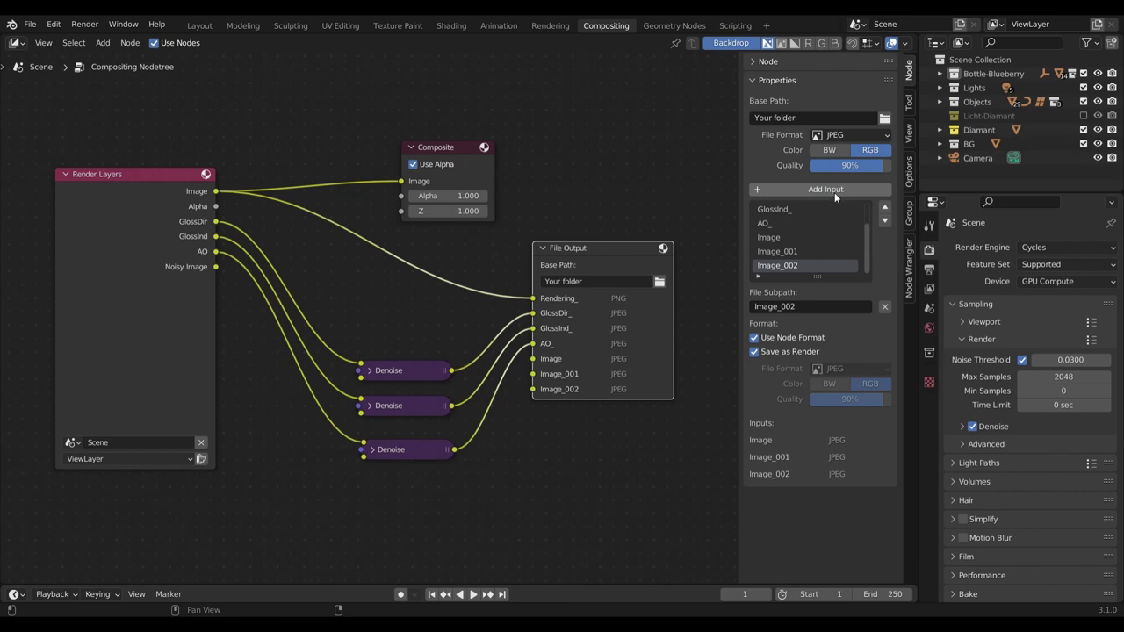
left_click(885, 307)
left_click(885, 307)
left_click(885, 306)
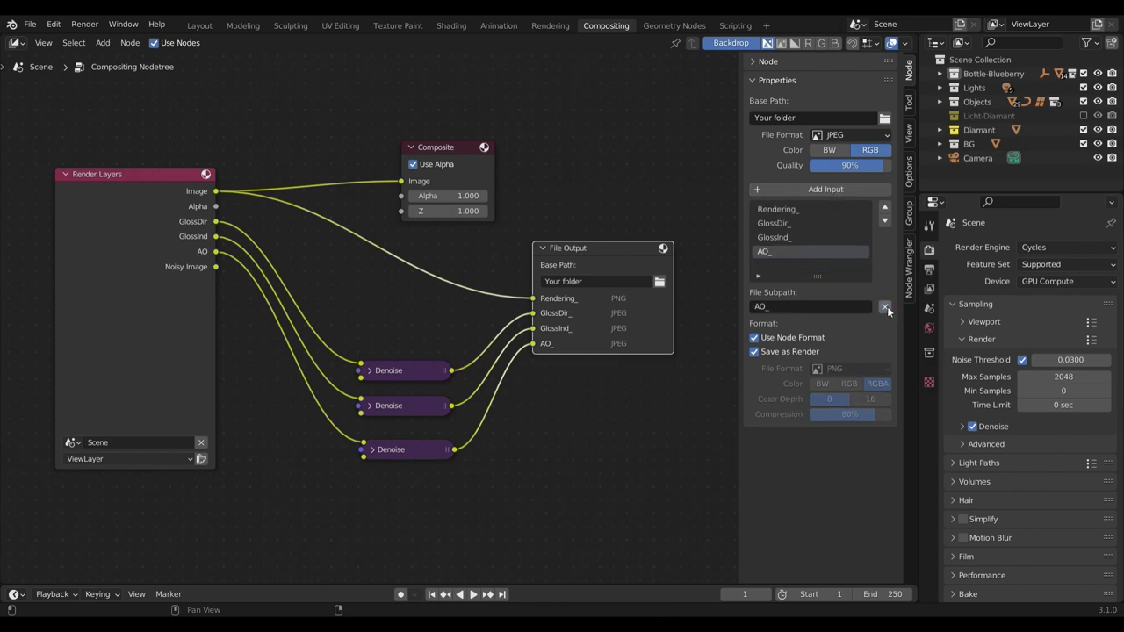
left_click_drag(615, 251, 621, 253)
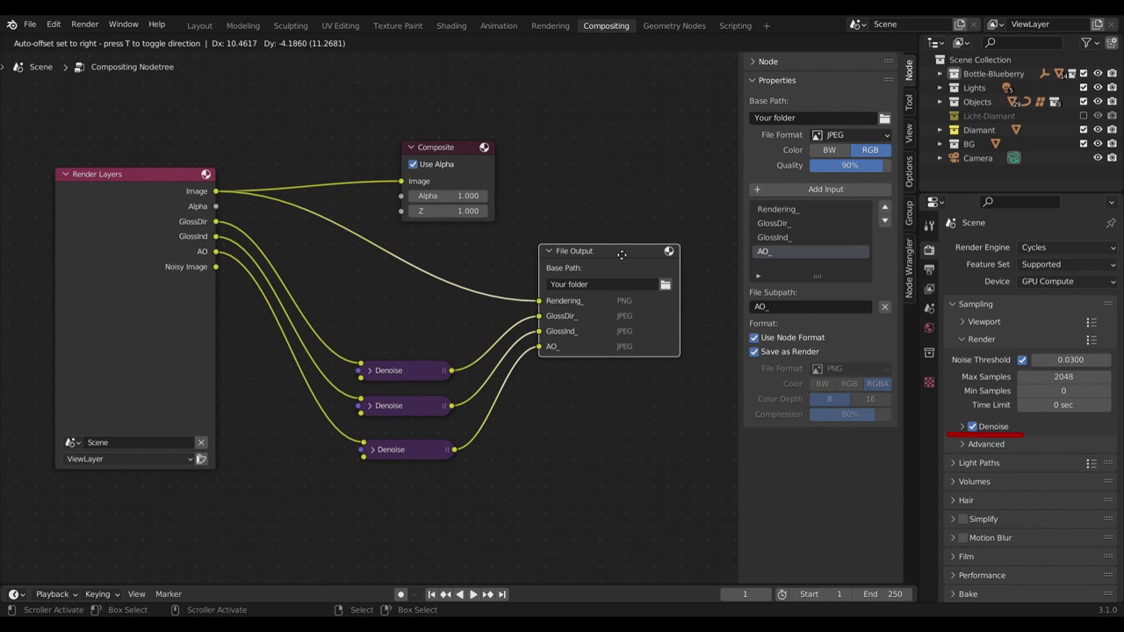
left_click_drag(621, 254, 621, 253)
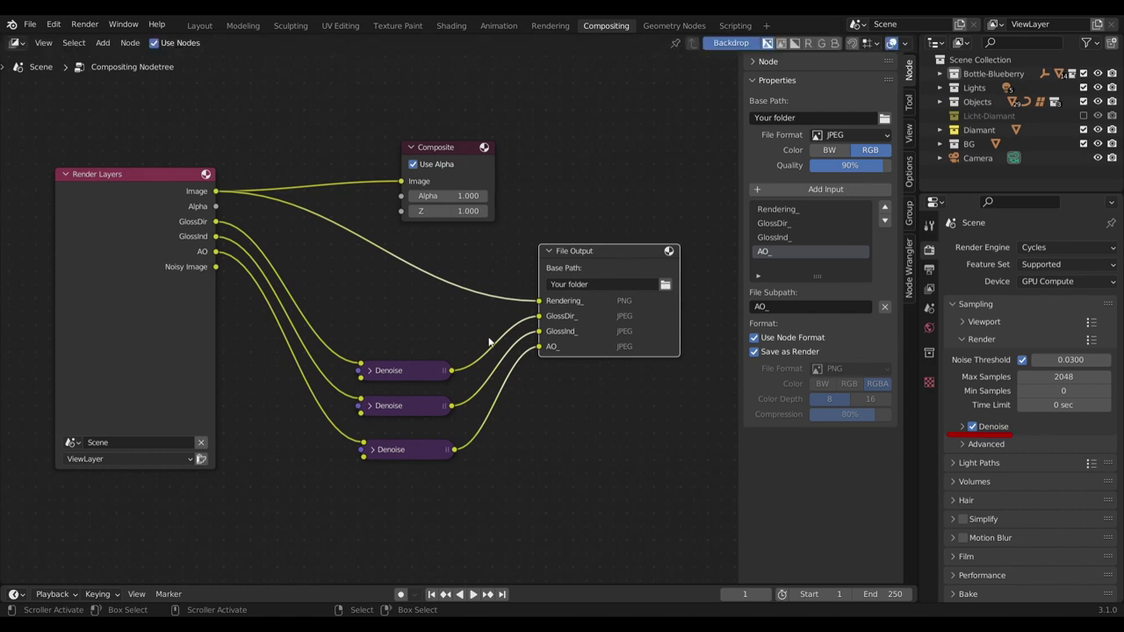
left_click_drag(399, 371, 405, 359)
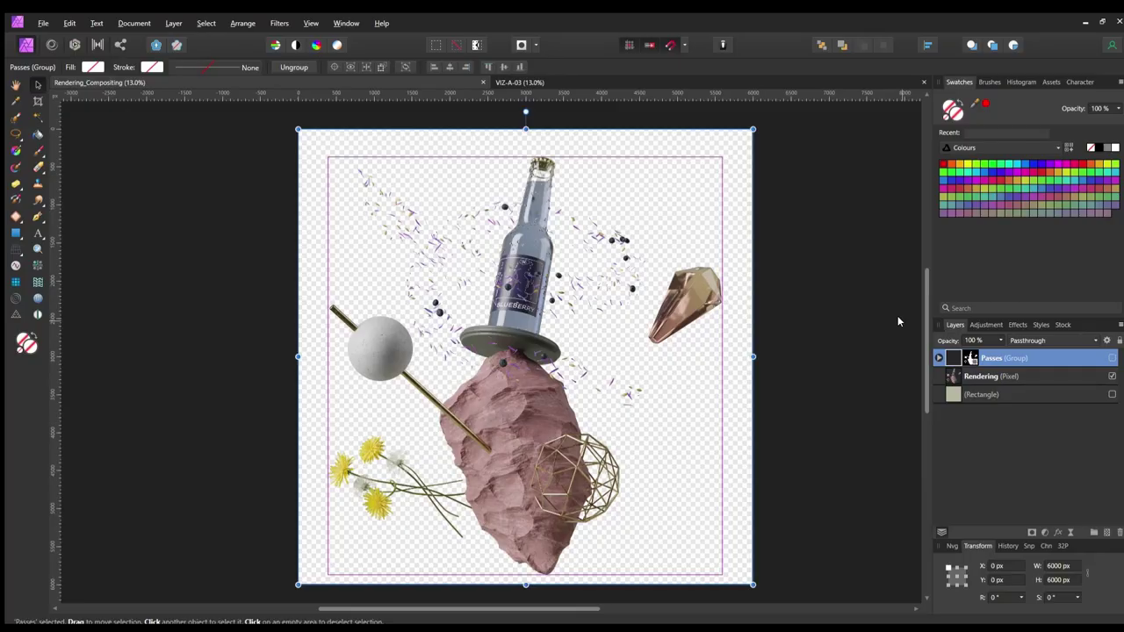
Show the sage background and nest a default Levels adjustment inside the Rendering layer.
left_click(1021, 376)
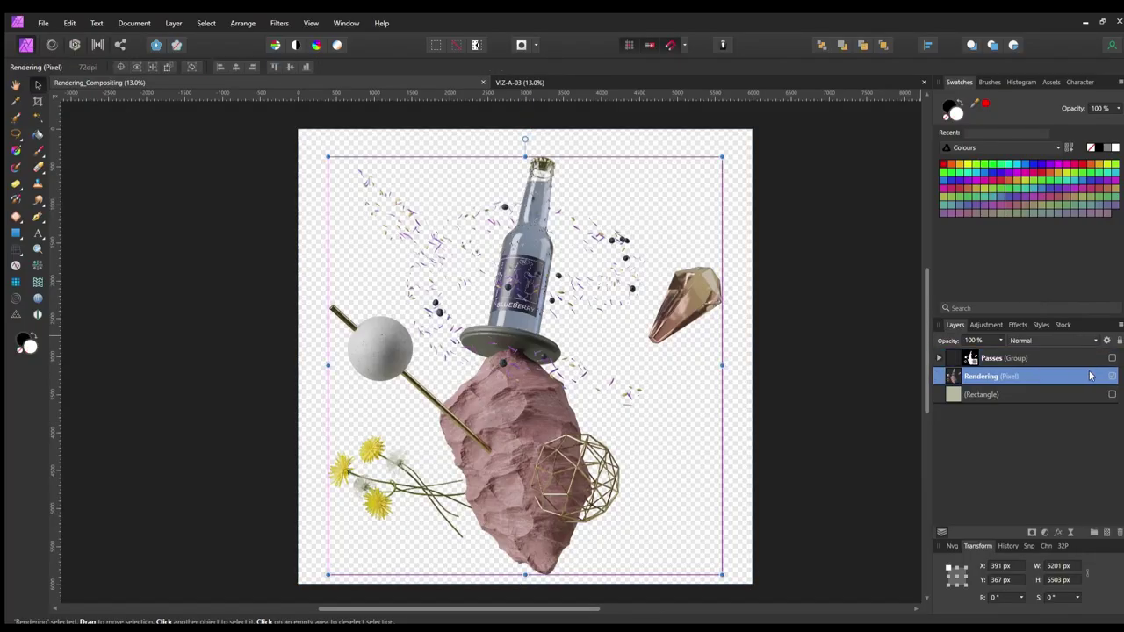
left_click(1111, 376)
left_click(1112, 375)
left_click(1112, 395)
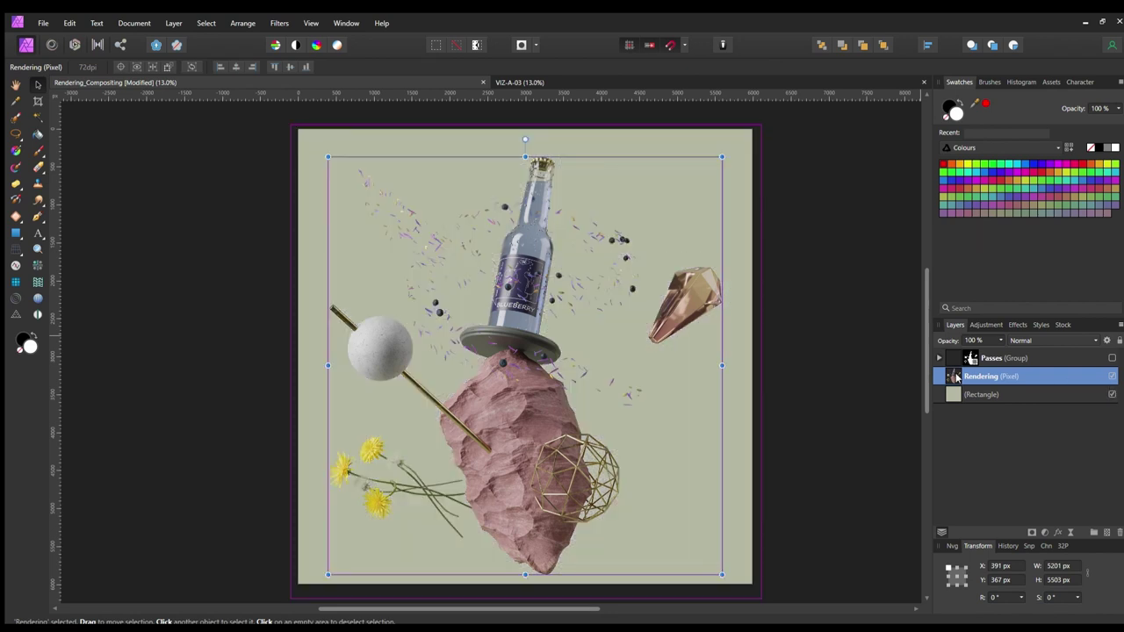
left_click(985, 325)
left_click(944, 342)
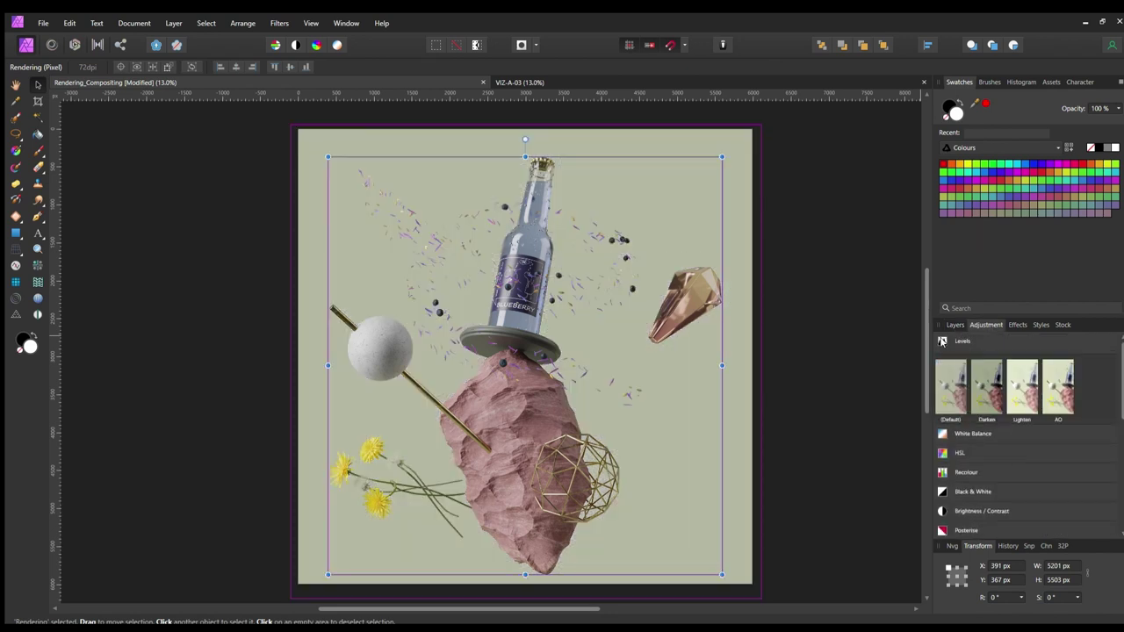
left_click(947, 374)
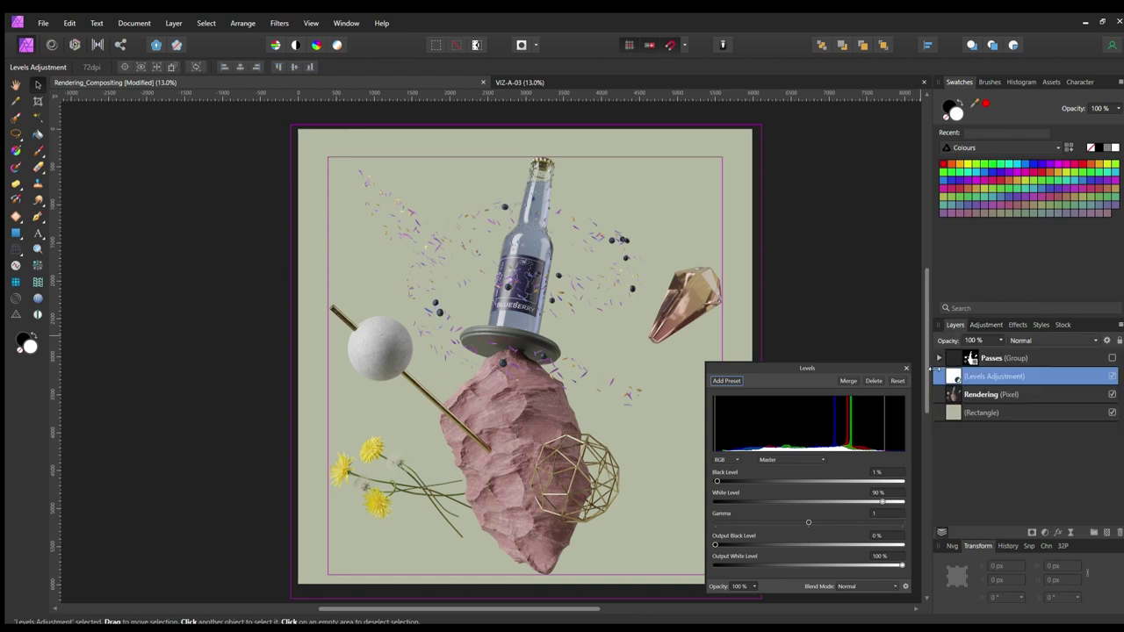
left_click_drag(1089, 376, 1110, 394)
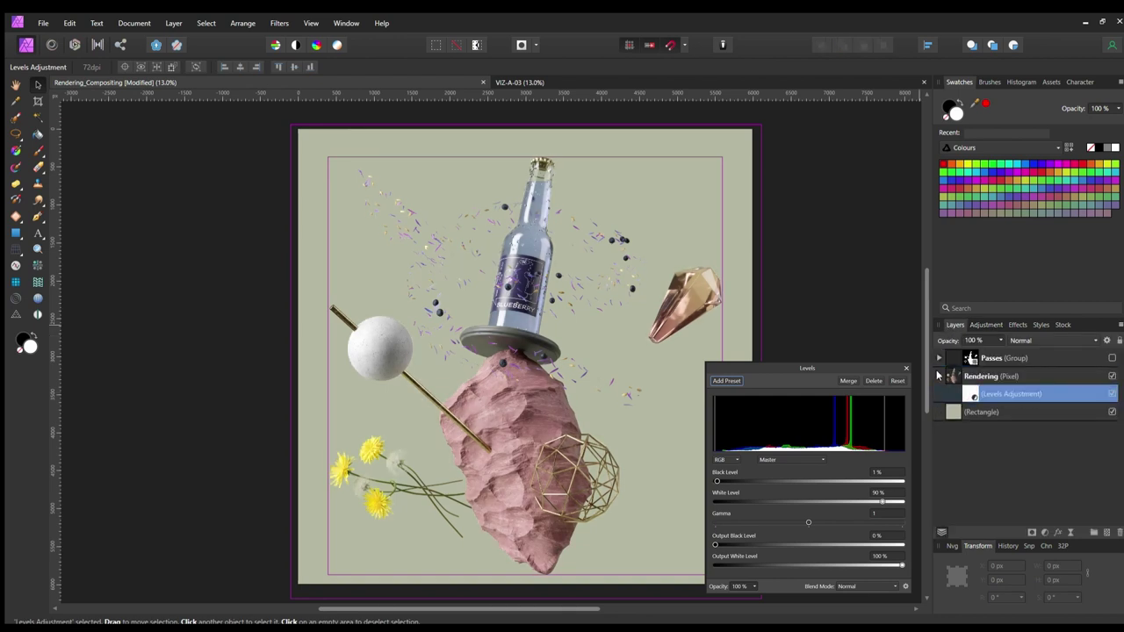
Expand the Passes group, then select the AO pass layer and make it visible.
left_click(939, 376)
left_click(939, 358)
left_click(1037, 429)
left_click(1112, 430)
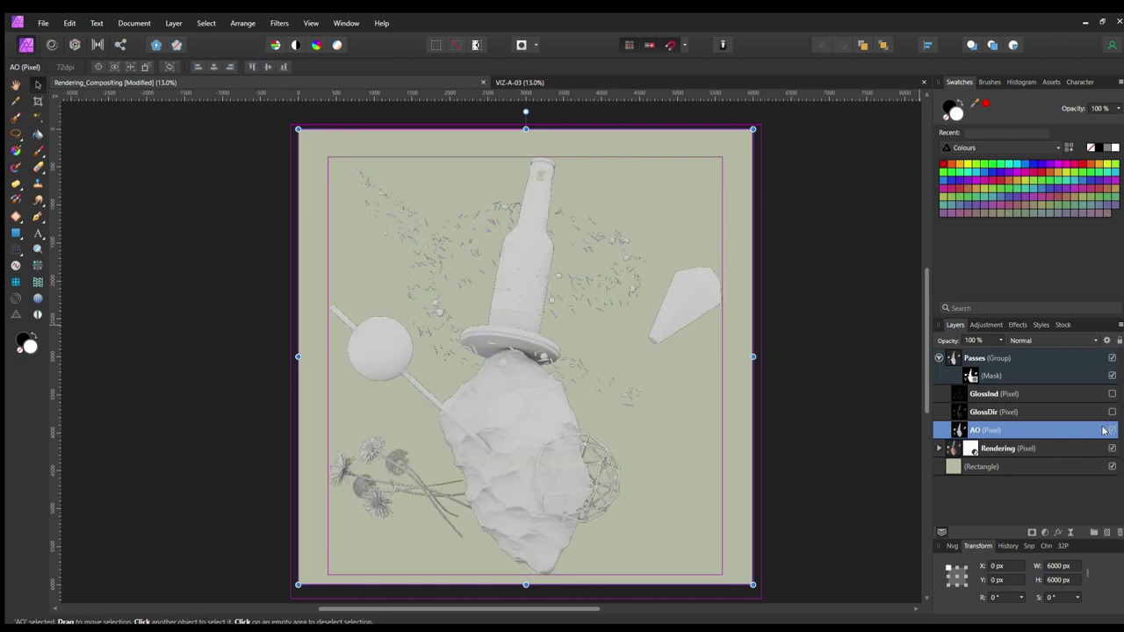
scroll(539, 444, "up", 3, "ctrl")
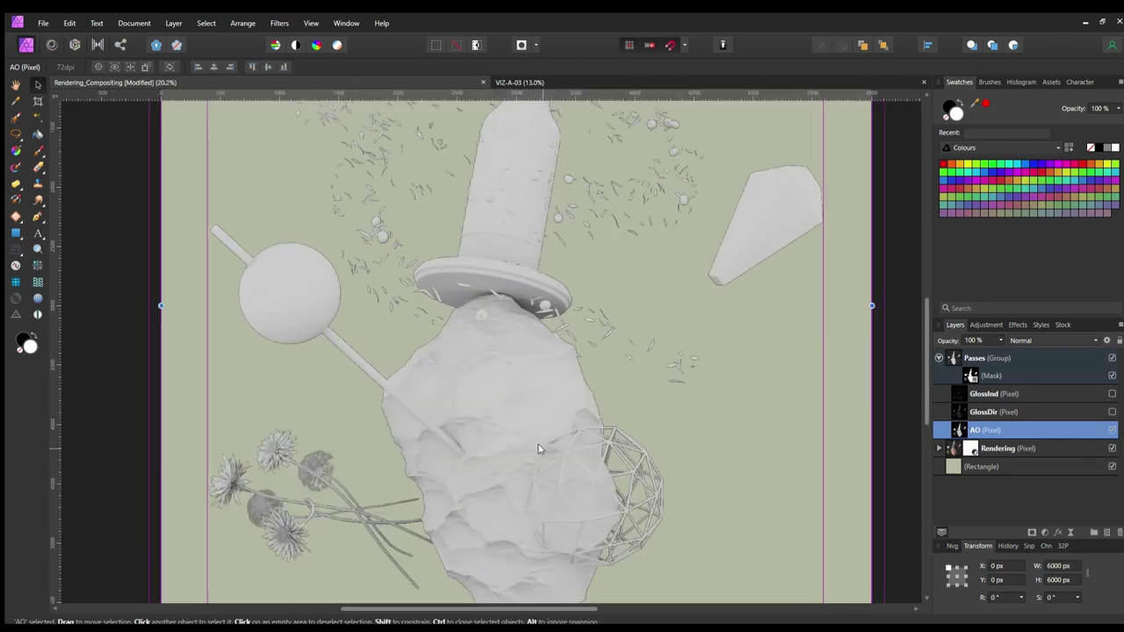
left_click(982, 325)
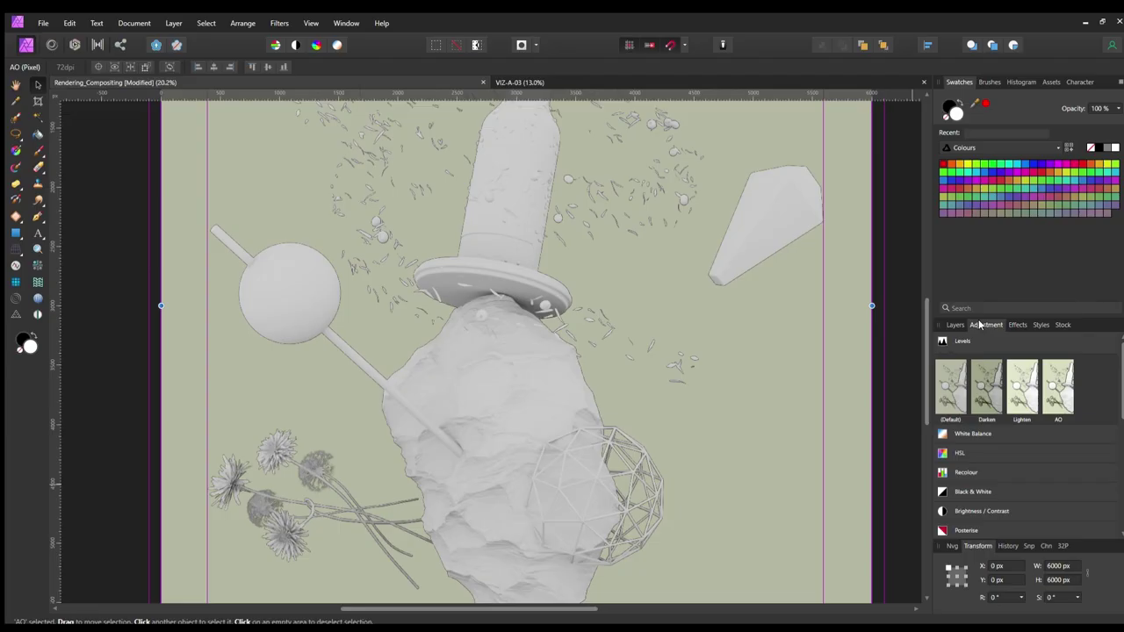
Apply a default Levels adjustment and nest it inside the AO layer.
left_click(954, 393)
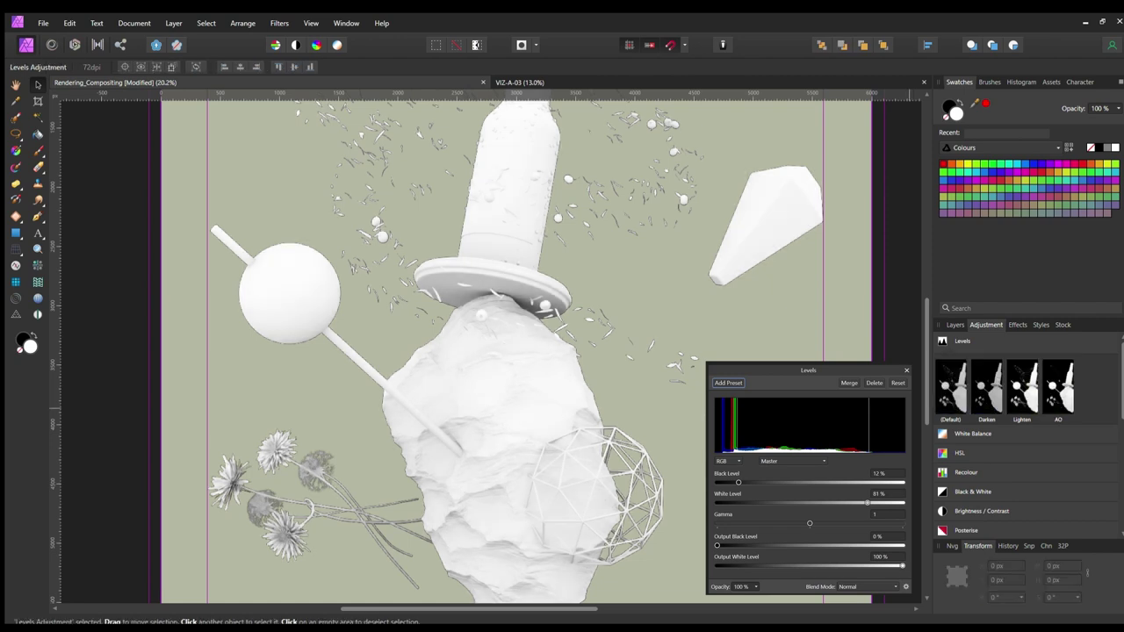
left_click(955, 325)
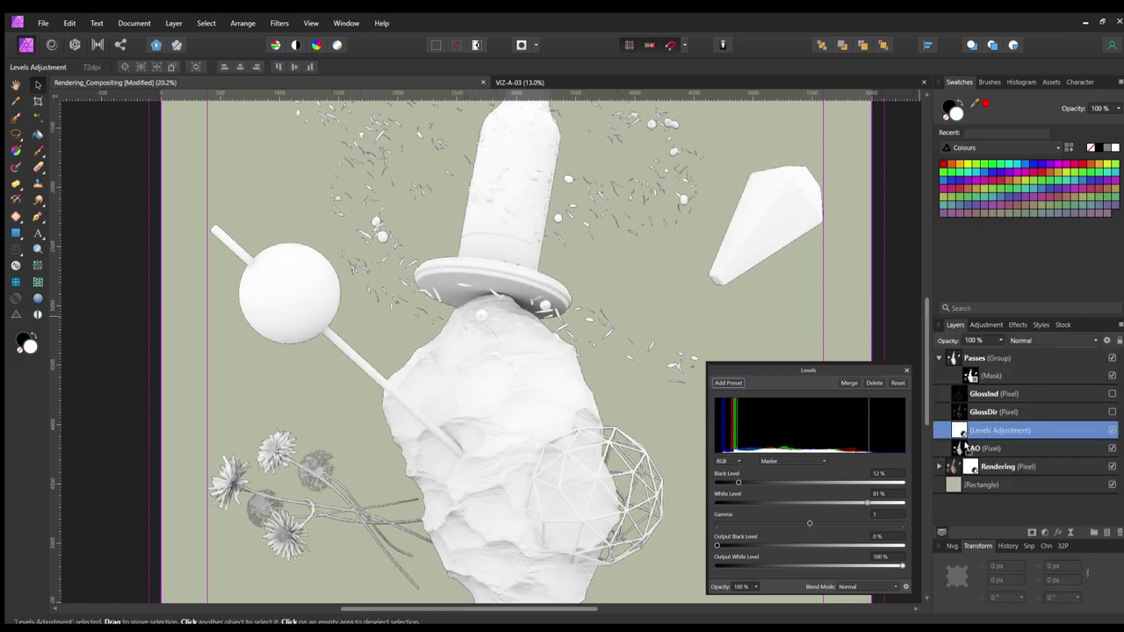
left_click_drag(962, 445, 963, 445)
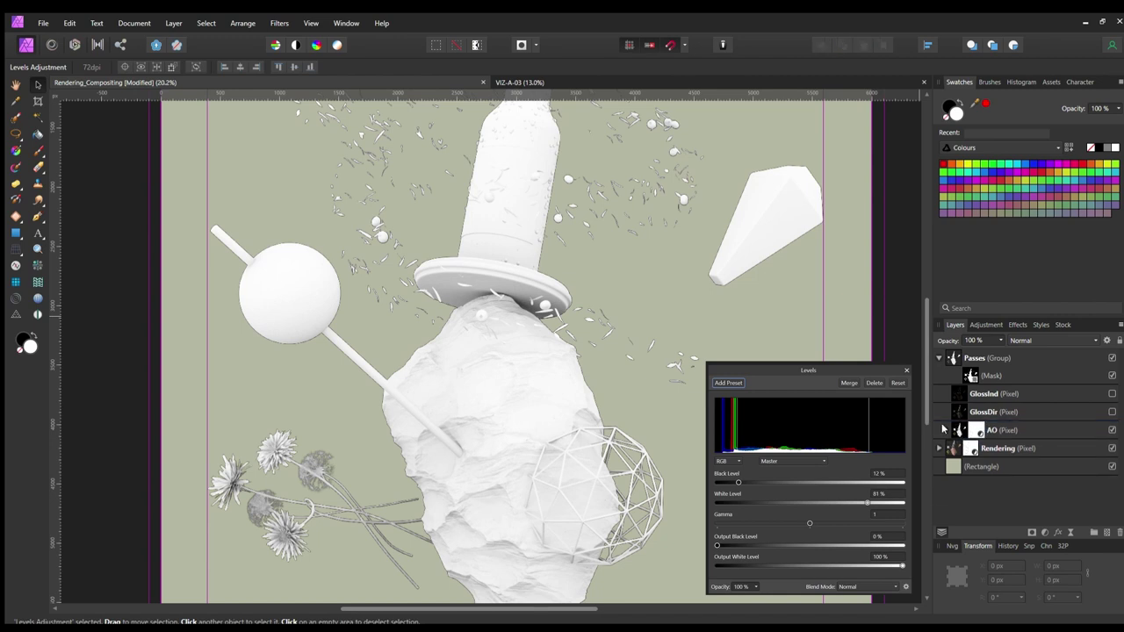
Apply the simpel Gradient Map preset to the selected AO layer.
left_click(957, 431)
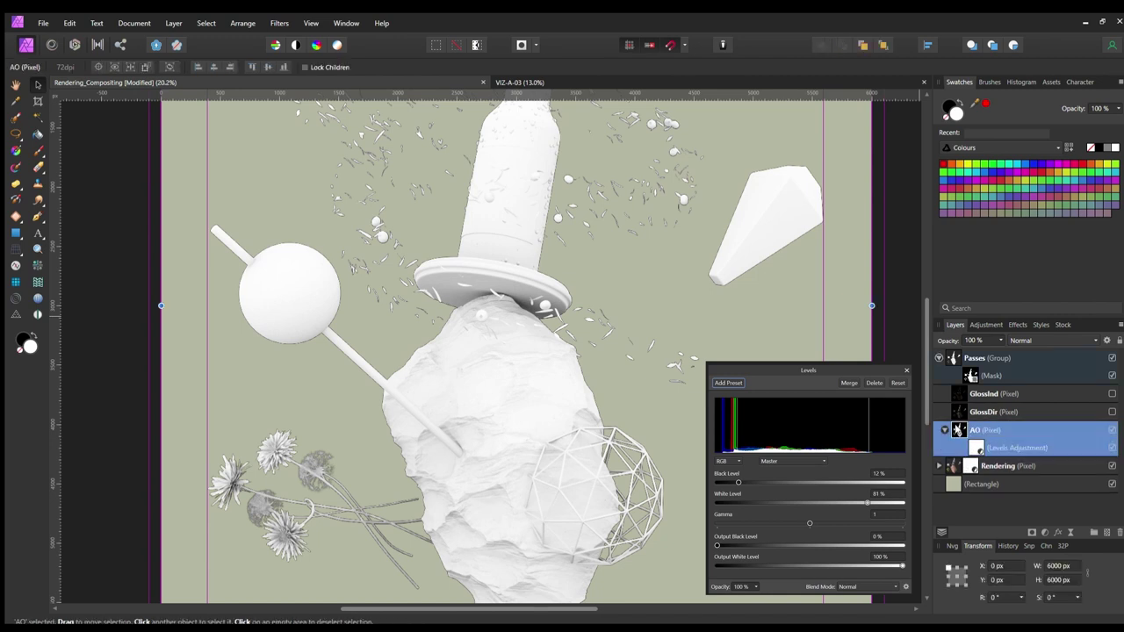
left_click(984, 323)
scroll(999, 469, "down", 5)
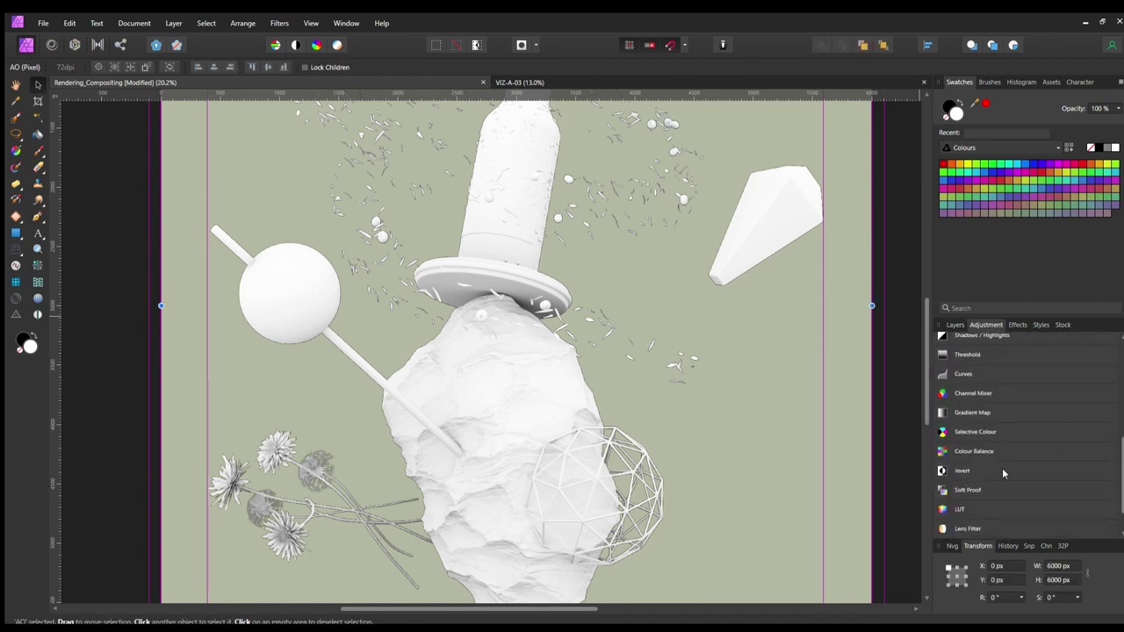
left_click(973, 412)
left_click(1057, 461)
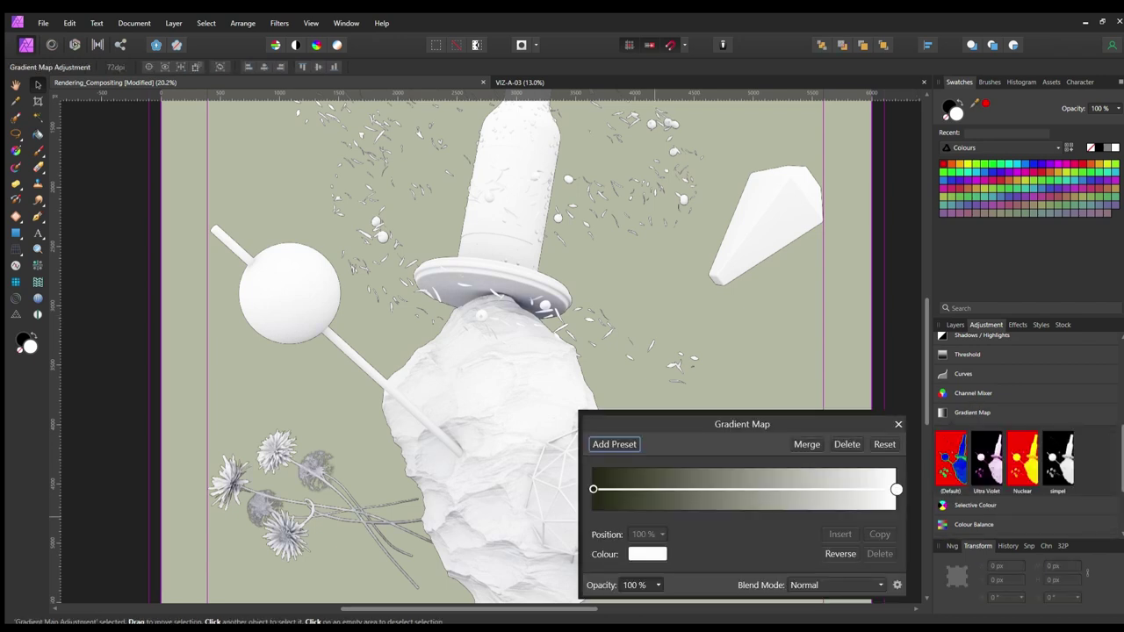
left_click(955, 325)
Set the AO pass to Multiply blending at 15% opacity.
left_click(1054, 340)
left_click(1039, 376)
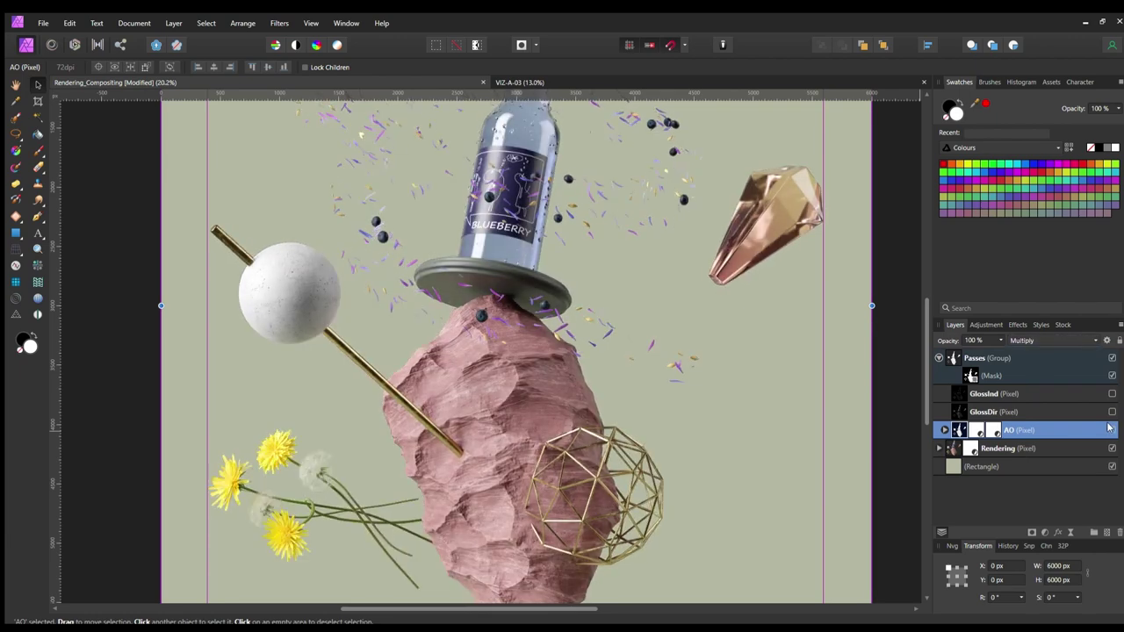
left_click(993, 340)
type("15")
key("Return")
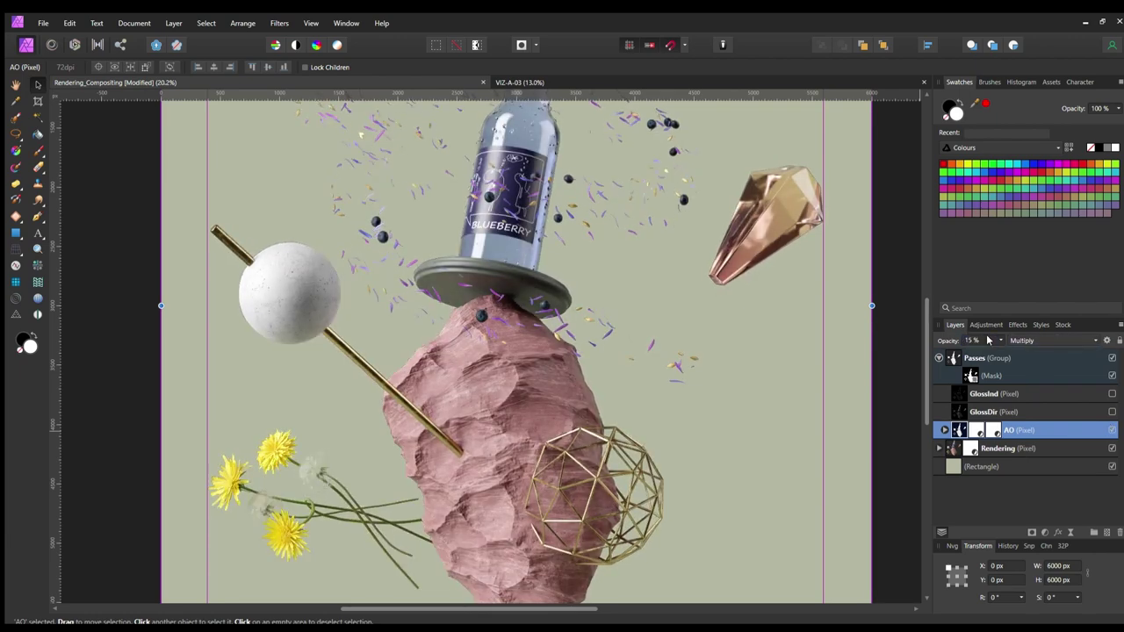
Toggle the AO pass visibility twice to compare before and after.
left_click(1113, 430)
left_click(1112, 429)
left_click(1112, 429)
left_click(1112, 430)
Add a mask to the AO layer, brush it black over the dandelions, and toggle it to compare.
key("ctrl+0")
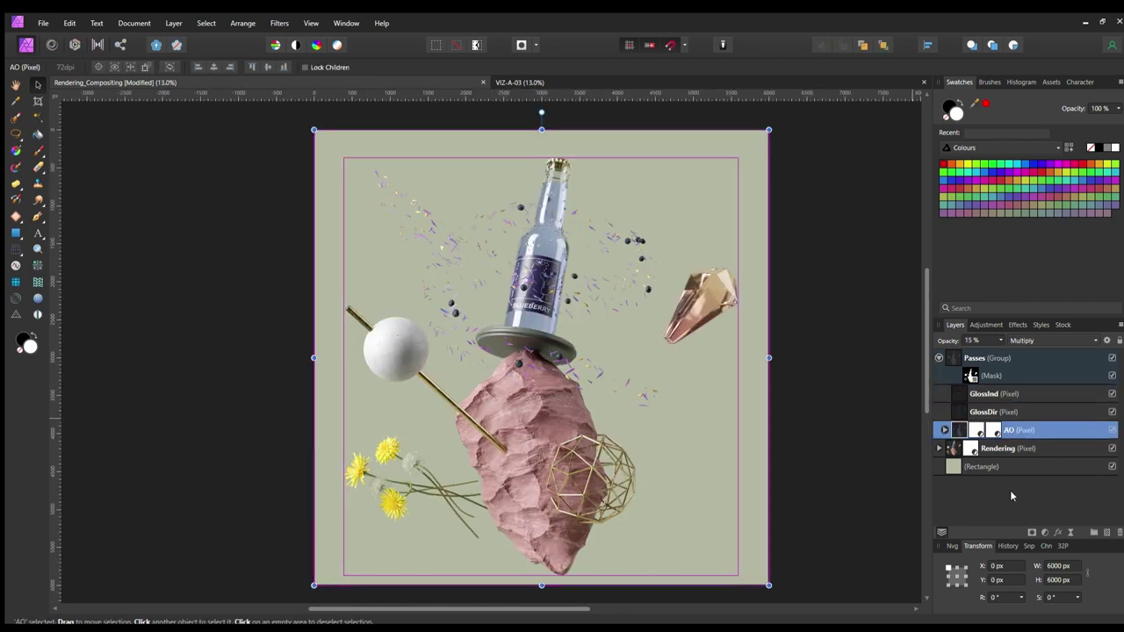
left_click(1032, 533)
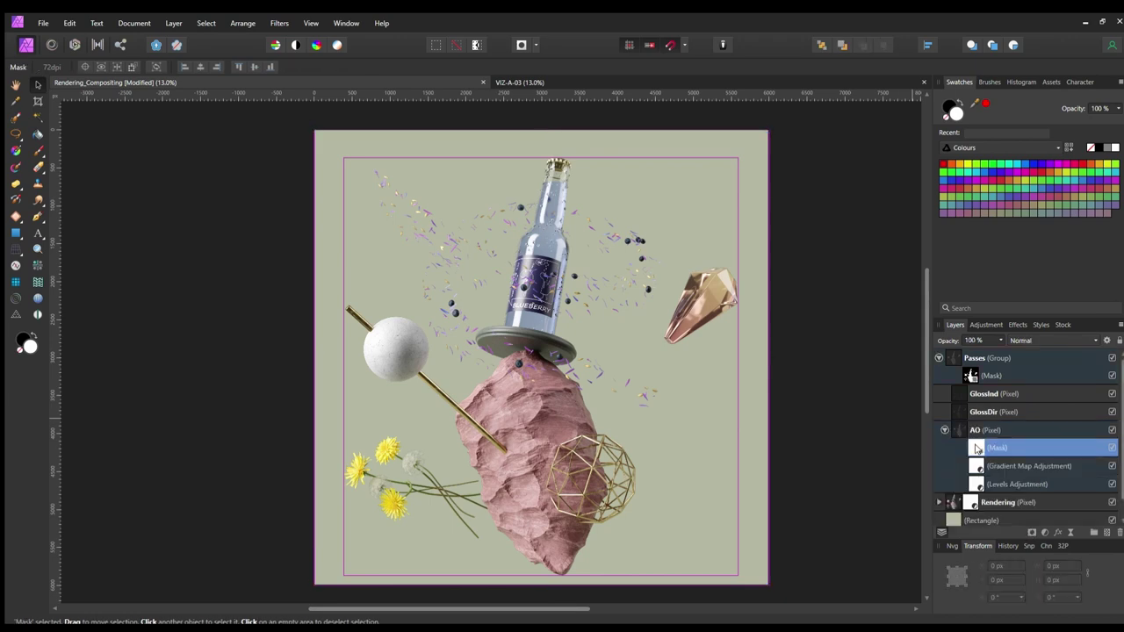
scroll(419, 502, "up", 6, "ctrl")
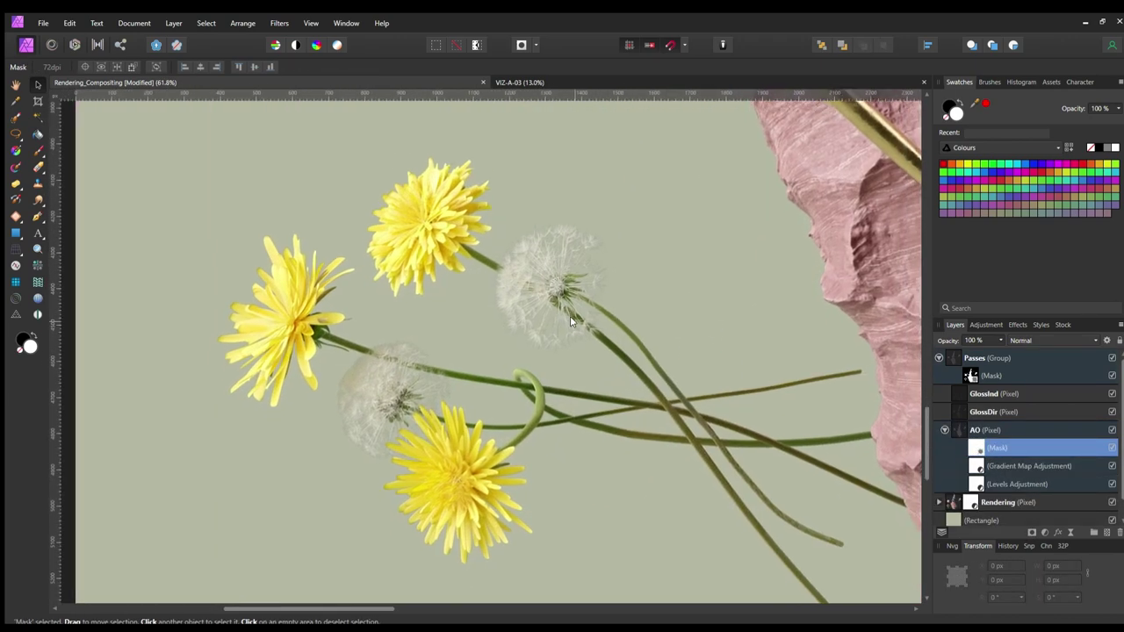
left_click(38, 150)
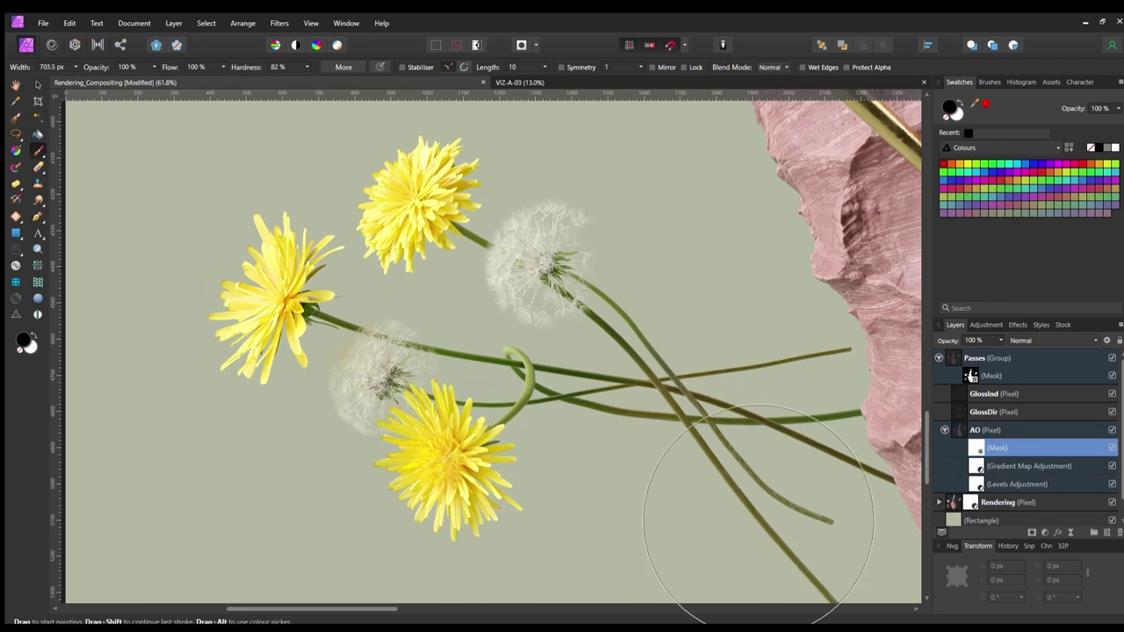
key("v")
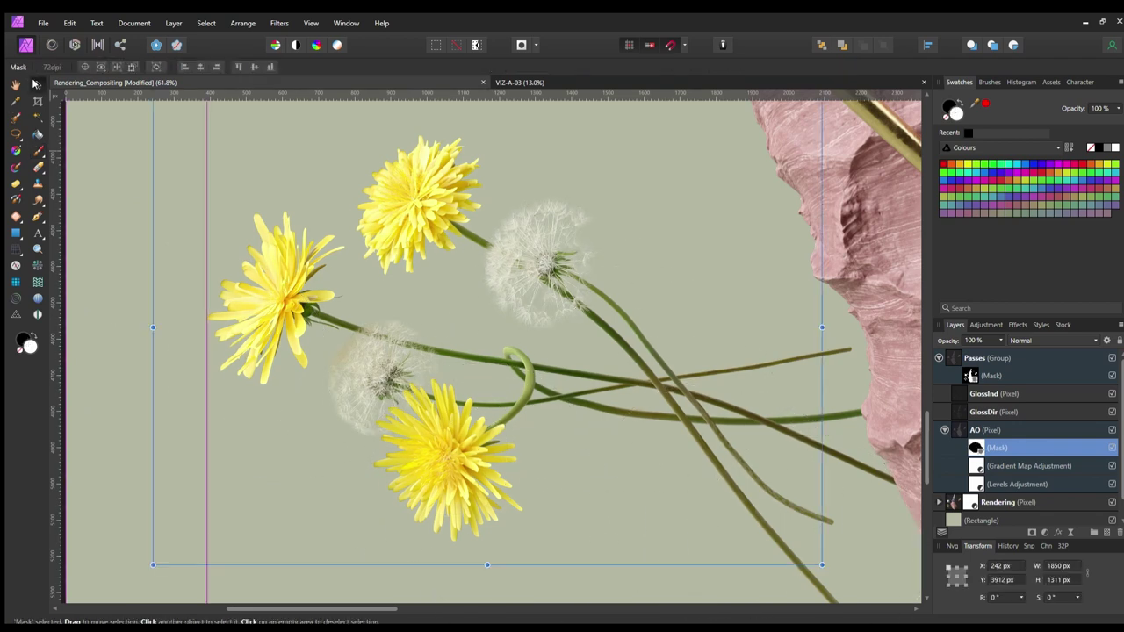
left_click(1112, 448)
left_click(1112, 448)
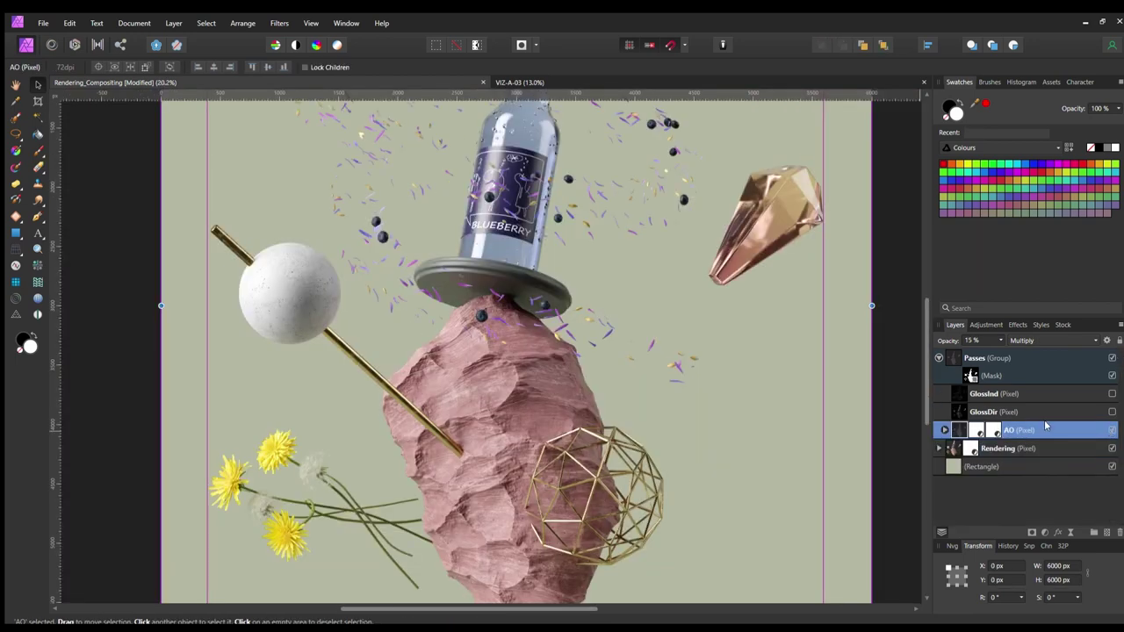
Make the GlossDir pass visible at 20% opacity, toggling it to compare.
left_click(1041, 412)
left_click(1112, 412)
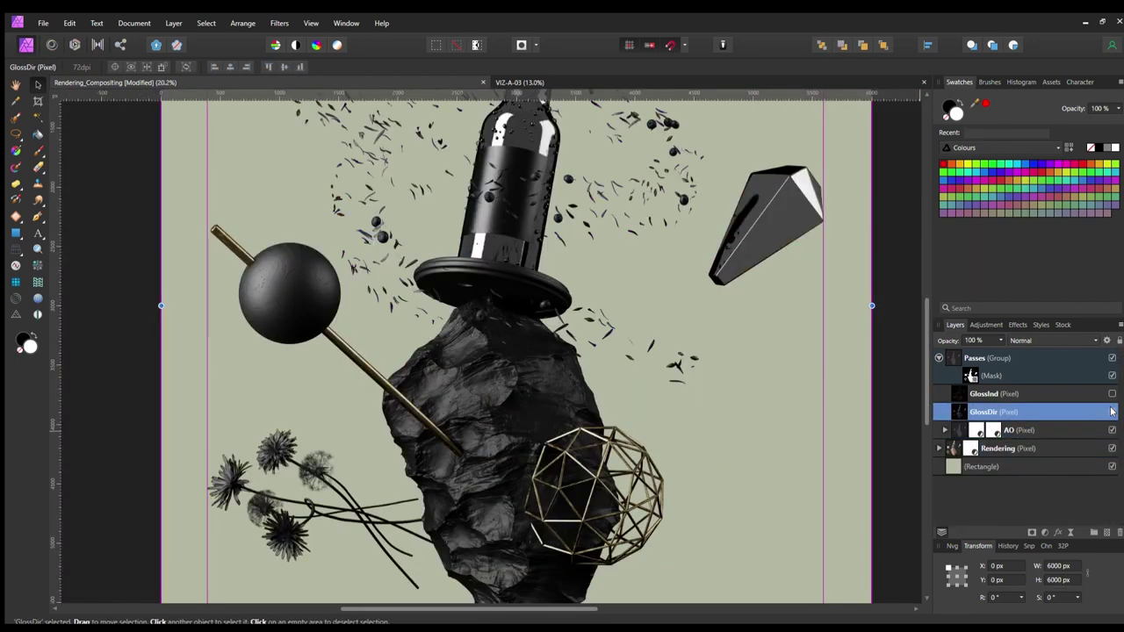
scroll(597, 306, "up", 1)
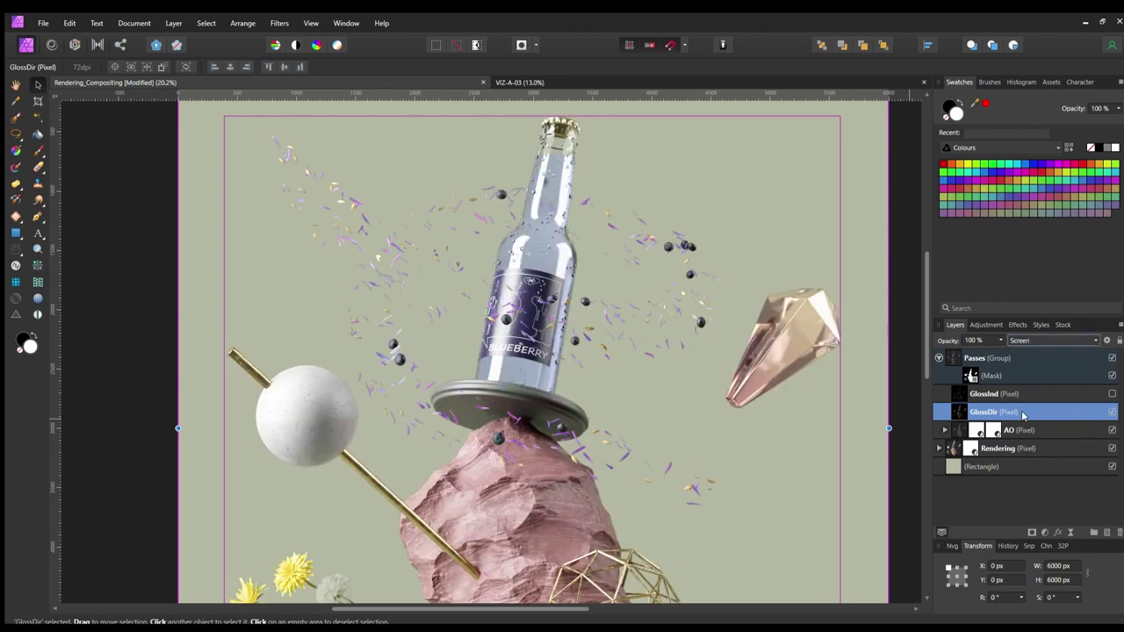
left_click(981, 340)
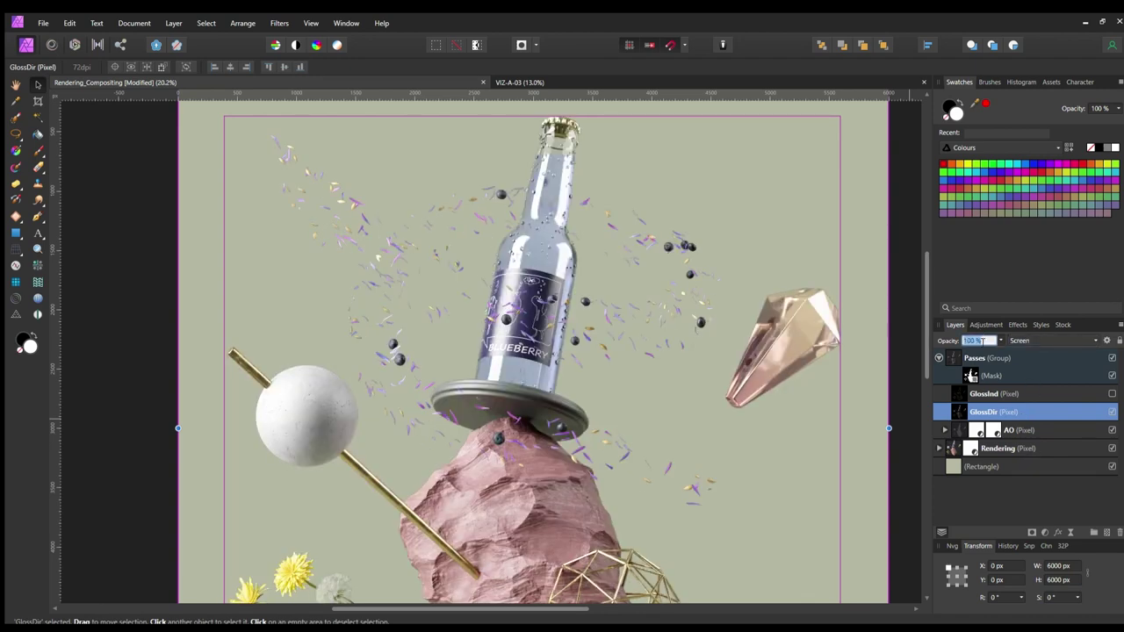
type("20")
key("Return")
scroll(618, 368, "up", 2, "ctrl")
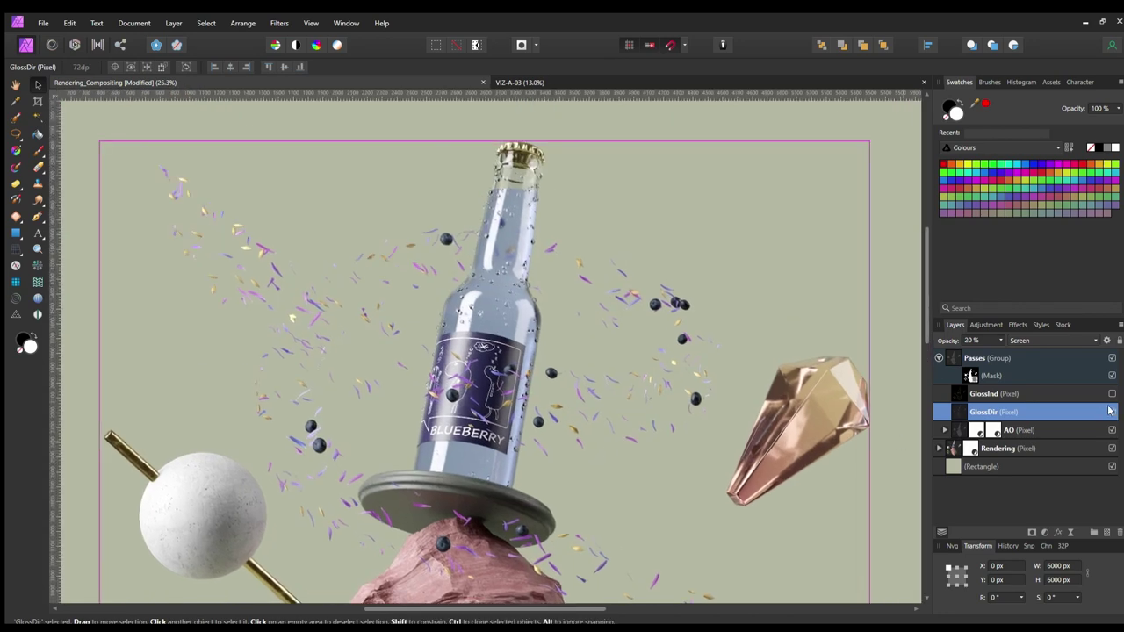
left_click(1112, 412)
left_click(1112, 412)
Show the GlossInd pass in Screen blending at 20% opacity, toggling it to compare.
left_click(1112, 393)
left_click(972, 395)
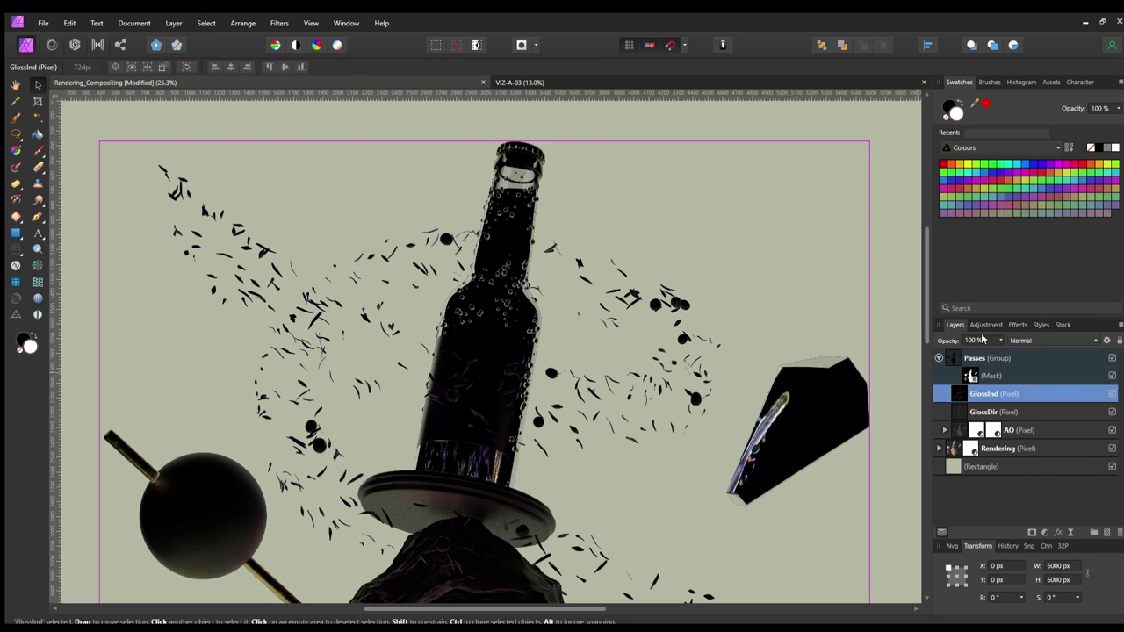
key("shift+alt+s")
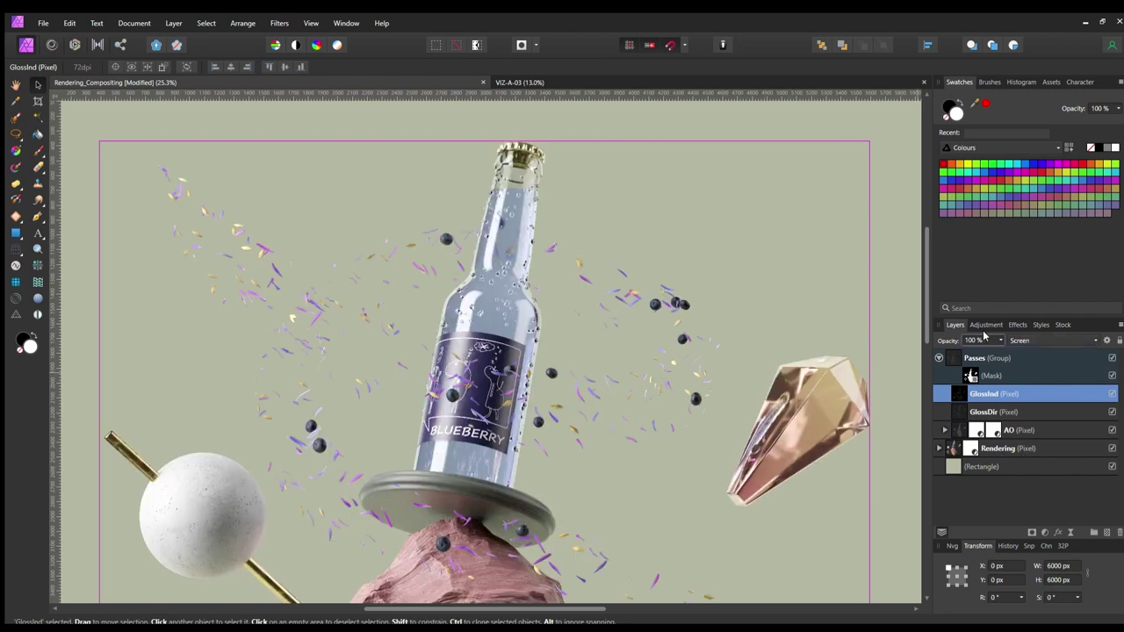
left_click(977, 340)
type("20")
key("Return")
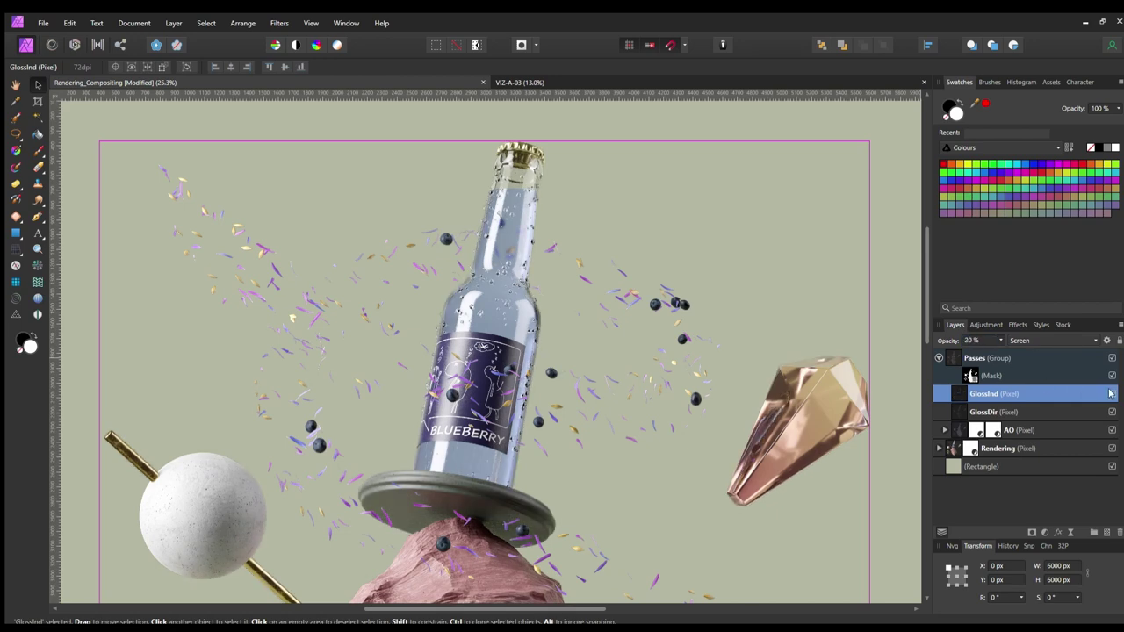
left_click(1112, 394)
left_click(1112, 394)
left_click(1112, 393)
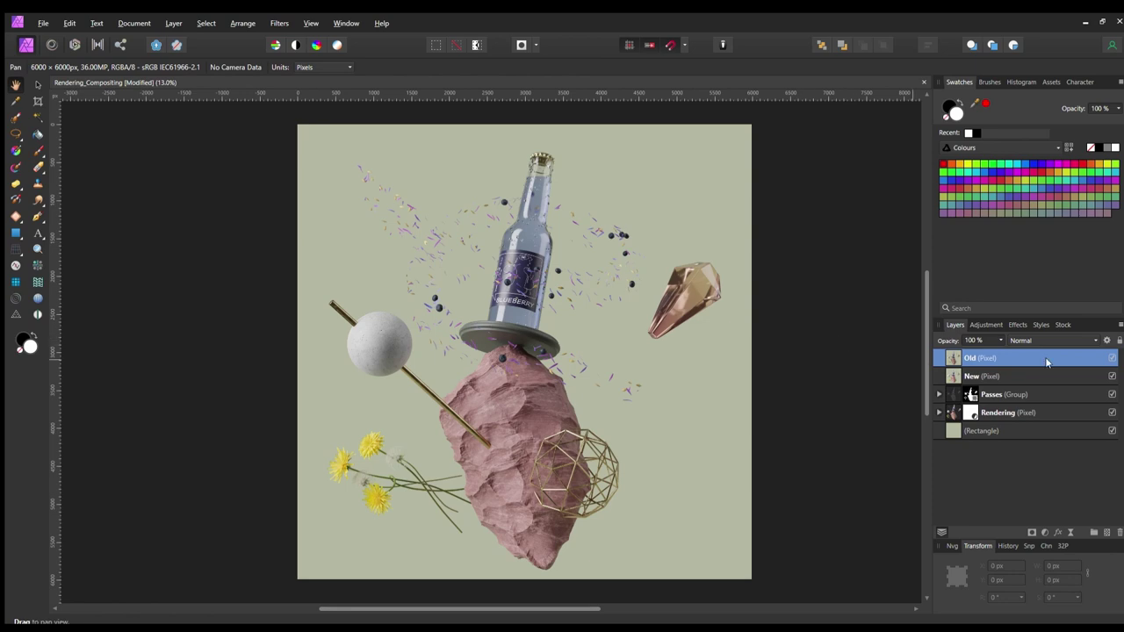
Zoom in on the bottle and flip the Old layer's visibility to compare composites.
left_click(1112, 356)
scroll(615, 308, "up", 8, "ctrl")
left_click_drag(642, 326, 741, 311)
left_click(1112, 356)
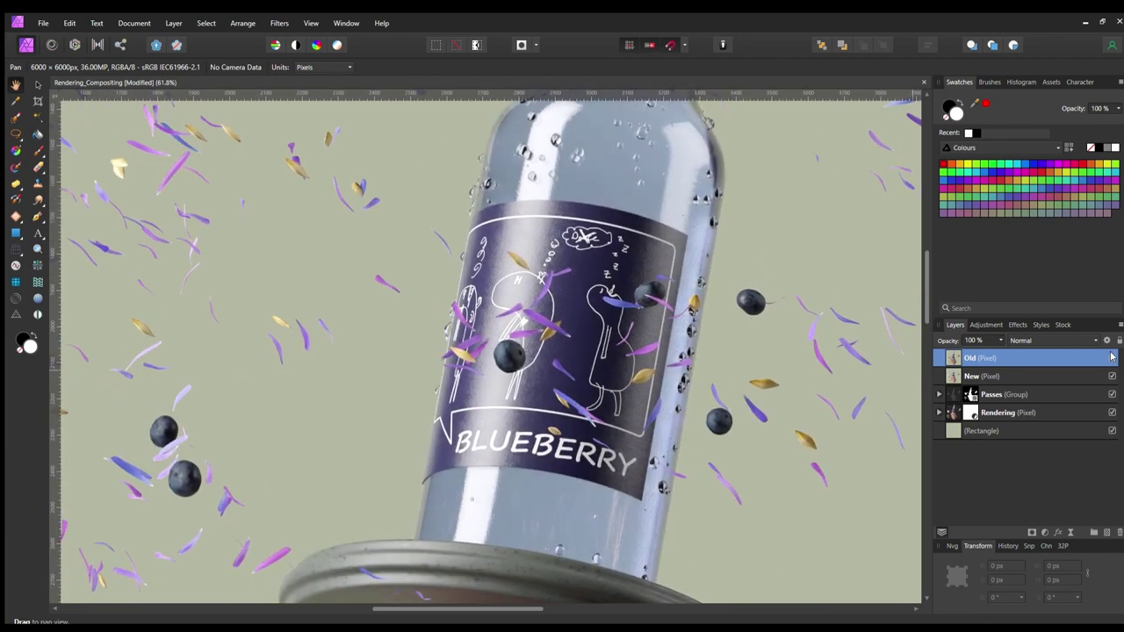
left_click(1112, 357)
left_click(1112, 357)
Reframe on the bottle, rock and gem, comparing again and leaving the Old layer hidden.
scroll(819, 408, "down", 3, "ctrl")
left_click_drag(819, 408, 680, 137)
left_click_drag(878, 220, 522, 374)
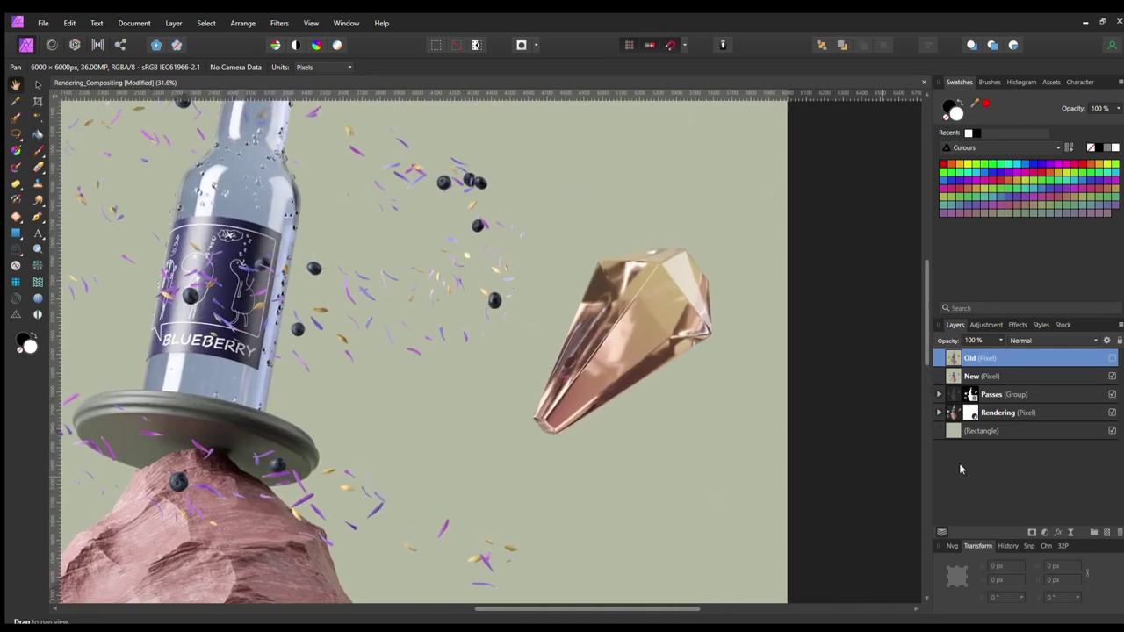
left_click(1110, 356)
left_click(1110, 357)
left_click(1110, 356)
left_click(1110, 357)
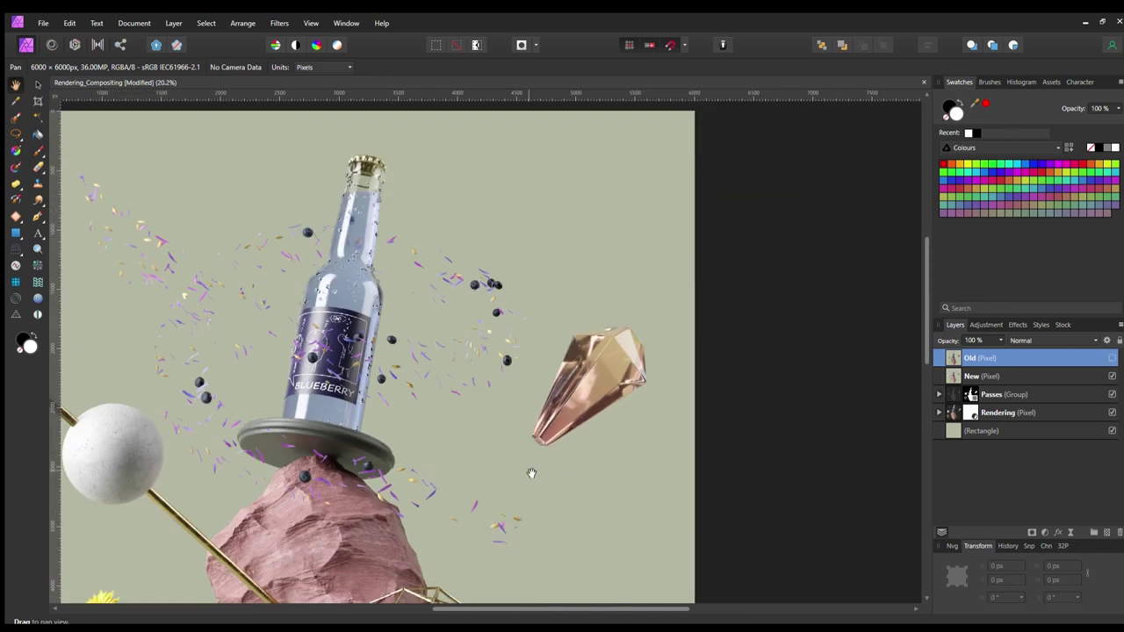